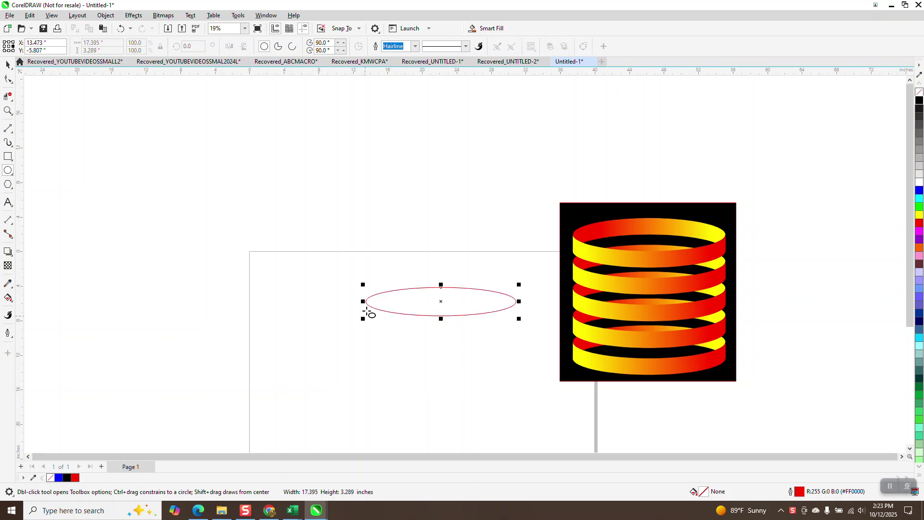
Step: Duplicate the ellipse straight down by about 2.58 inches so the two ellipses overlap
click(8, 65)
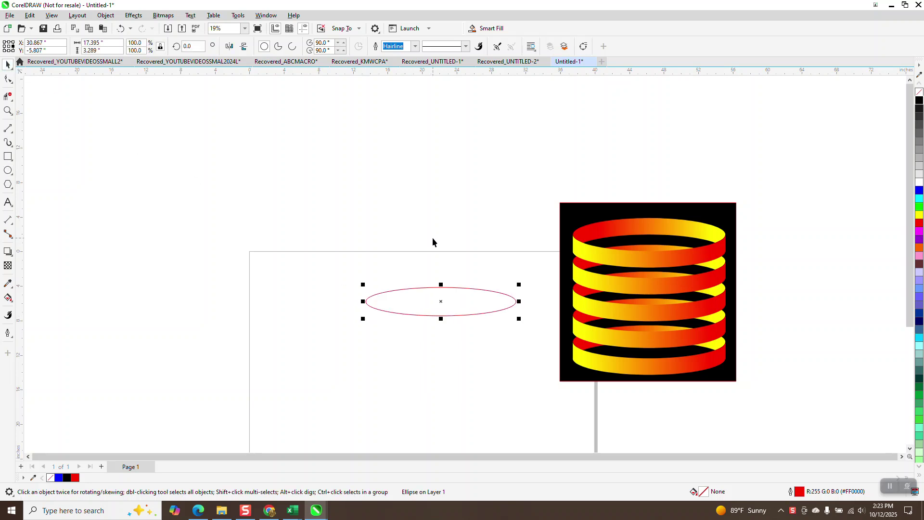
scroll(432, 238, down, 2)
click(8, 111)
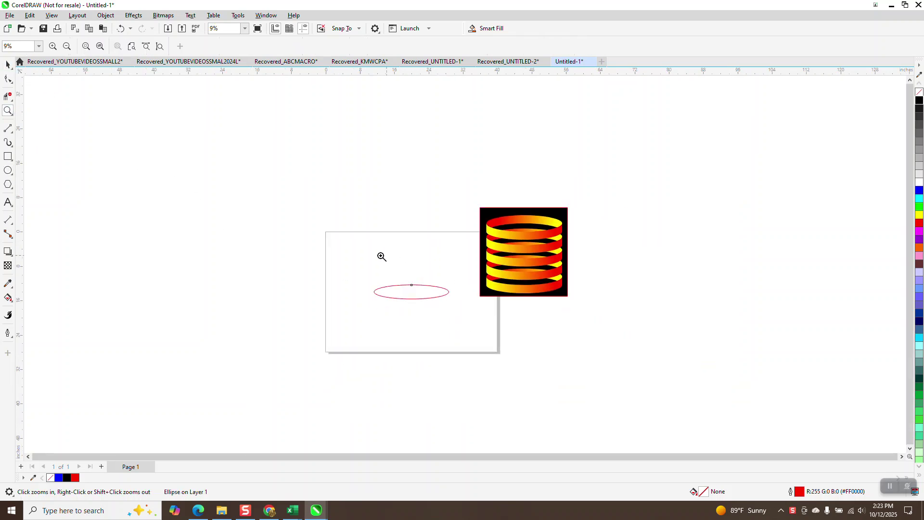
click(486, 337)
click(9, 65)
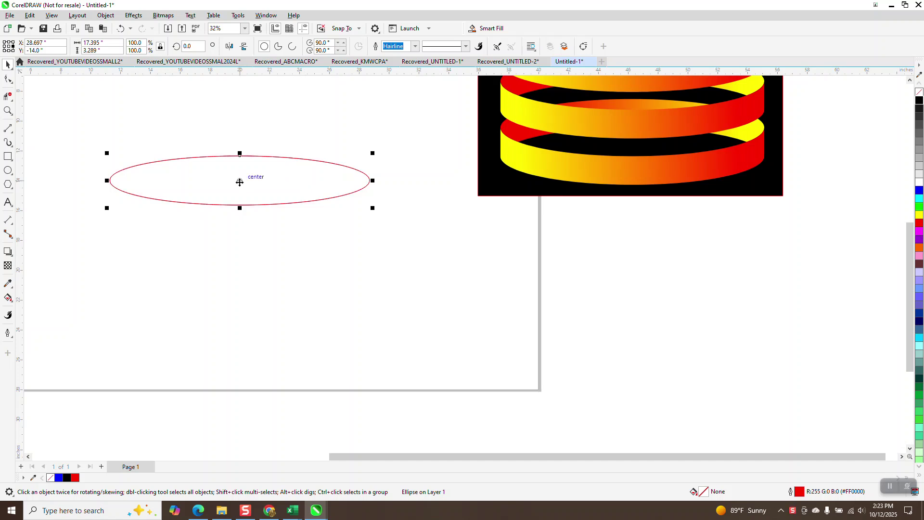
drag(240, 182, 241, 224)
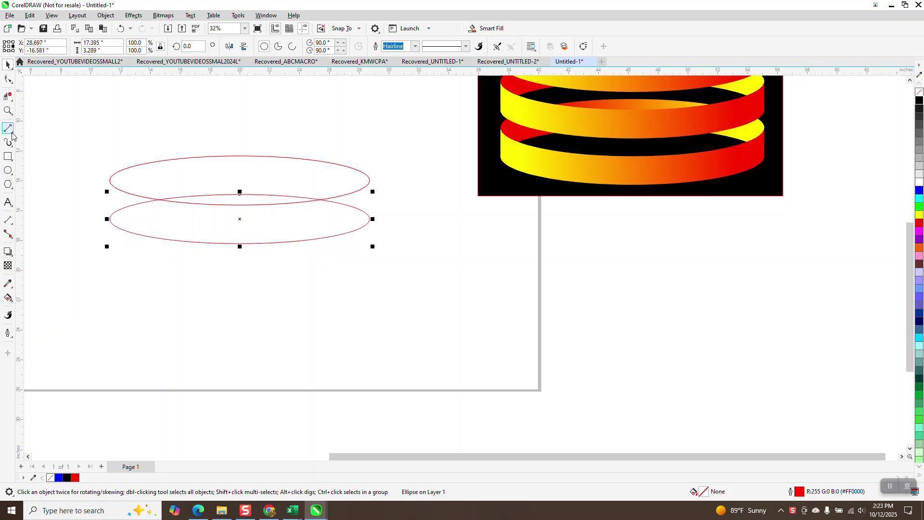
Step: Draw two vertical lines joining the outer ends of the upper and lower ellipses on both sides
click(12, 136)
click(43, 139)
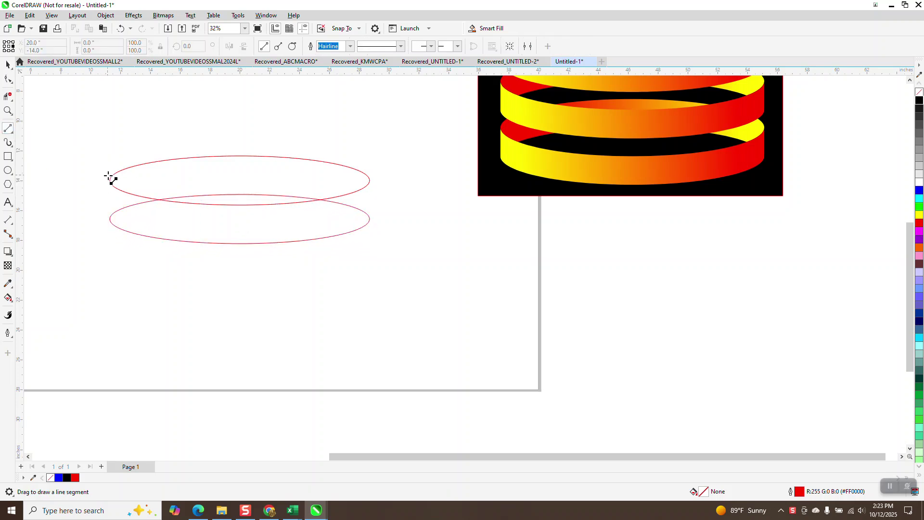
drag(110, 180, 110, 222)
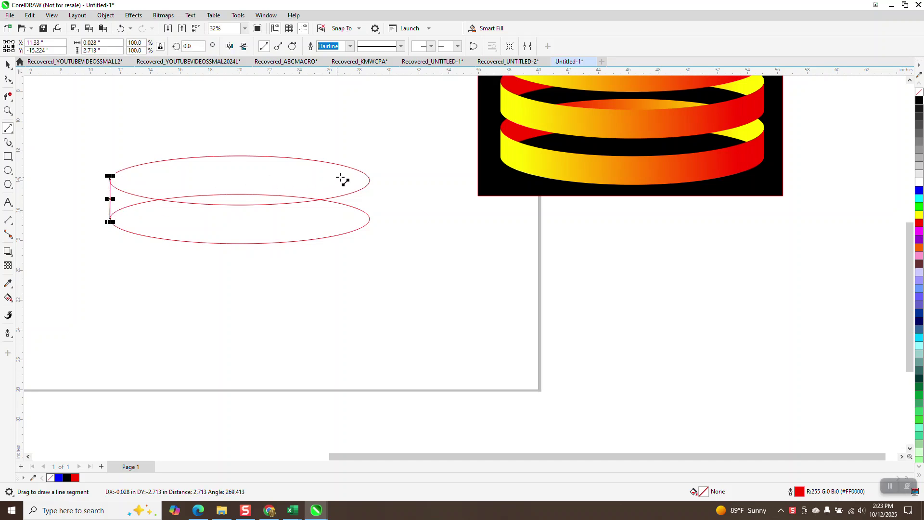
drag(370, 181, 371, 222)
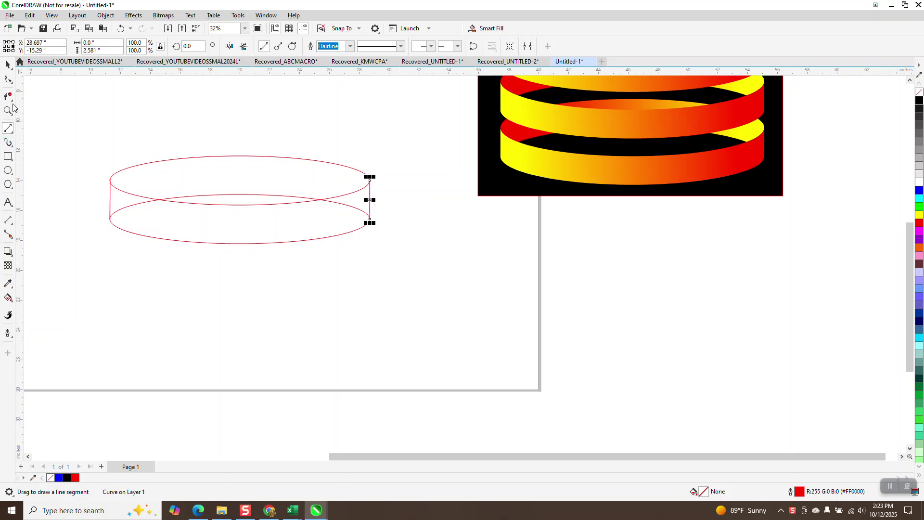
Step: Delete the lower ellipse's two outer upper-arc segments with Virtual Segment Delete, and group the four outline objects
click(8, 96)
click(126, 206)
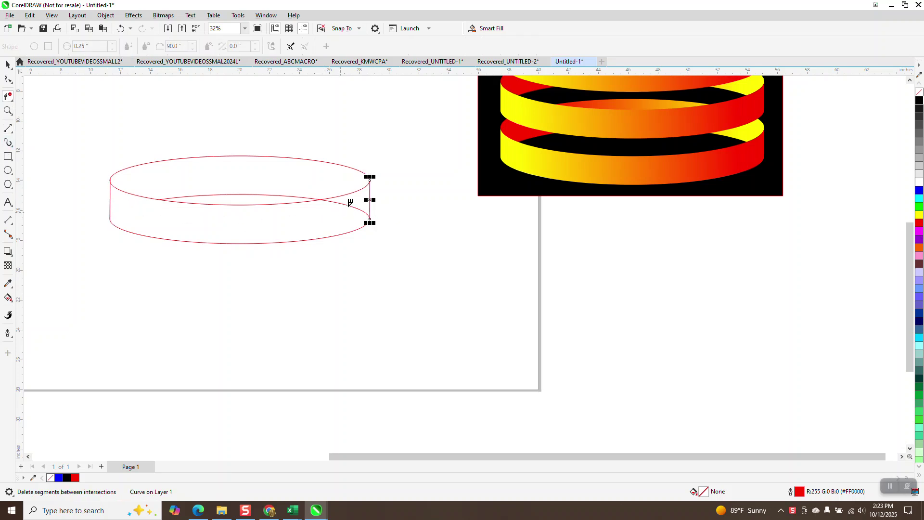
click(350, 202)
click(8, 64)
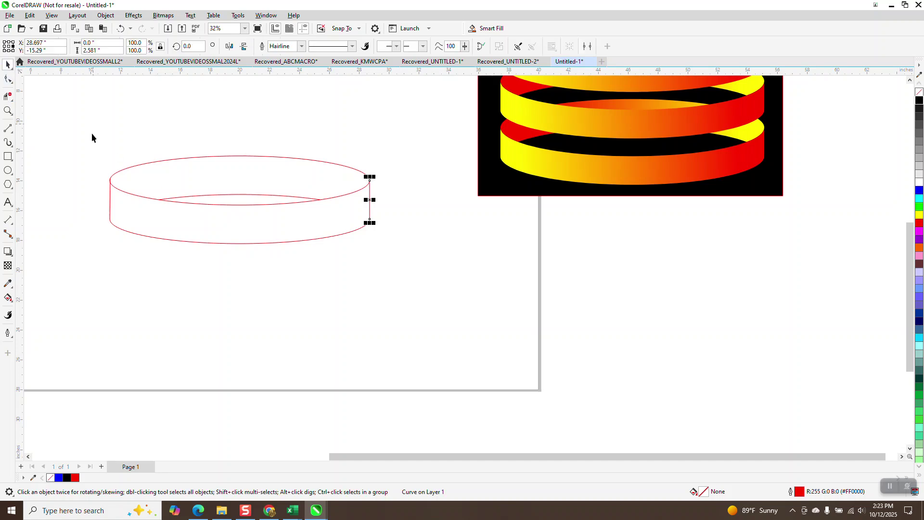
mouse_move(91, 132)
mouse_down()
mouse_move(421, 289)
mouse_move(415, 294)
mouse_up()
key(ctrl+g)
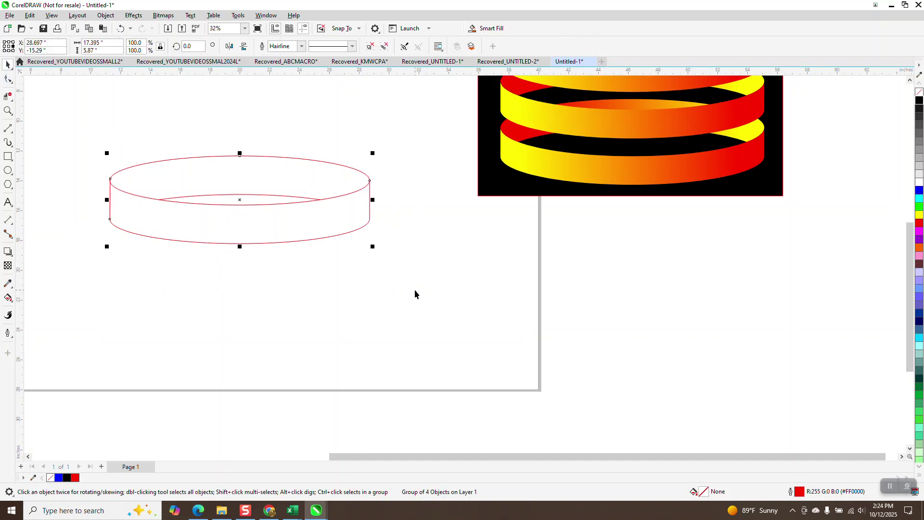
Step: Smart-fill the ring's inner back wall and its front band with blue
click(12, 303)
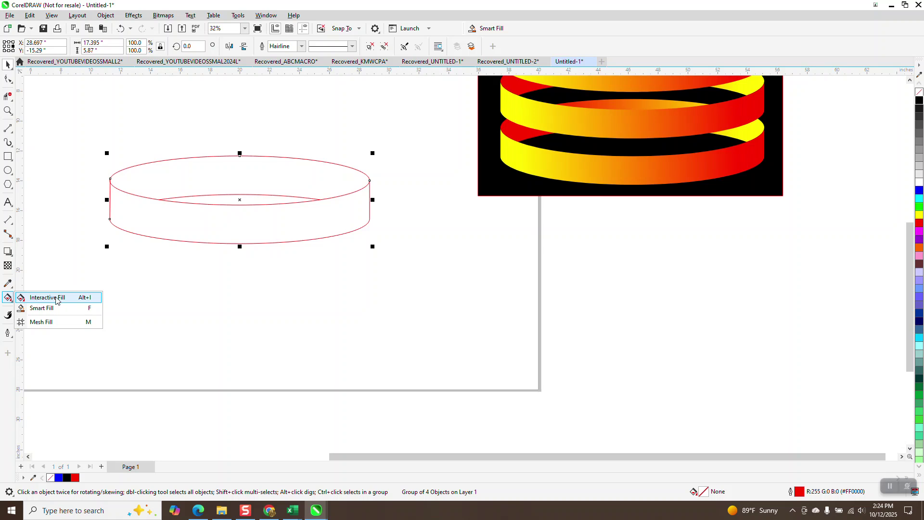
click(46, 313)
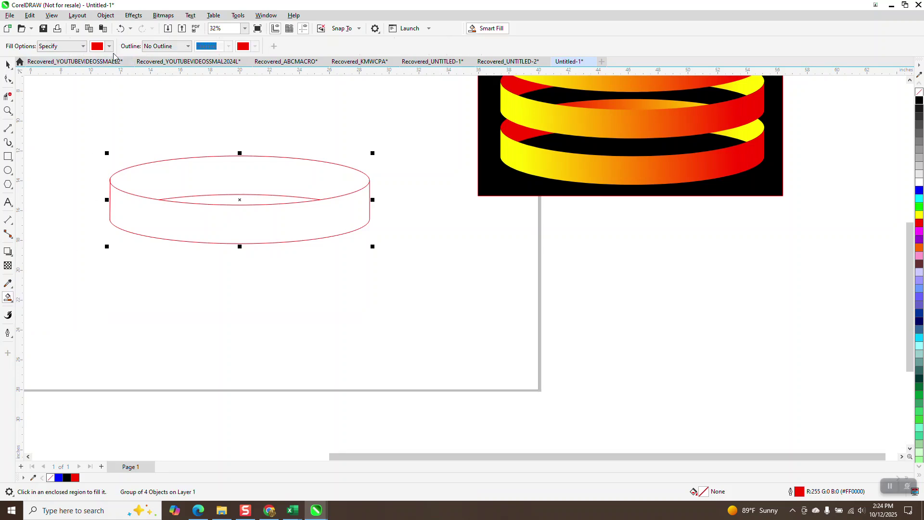
click(110, 48)
click(165, 131)
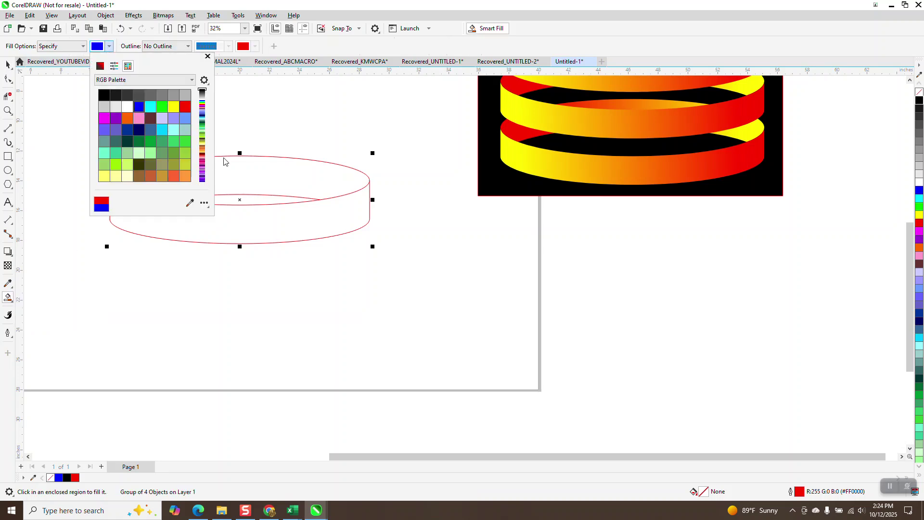
click(237, 166)
click(152, 217)
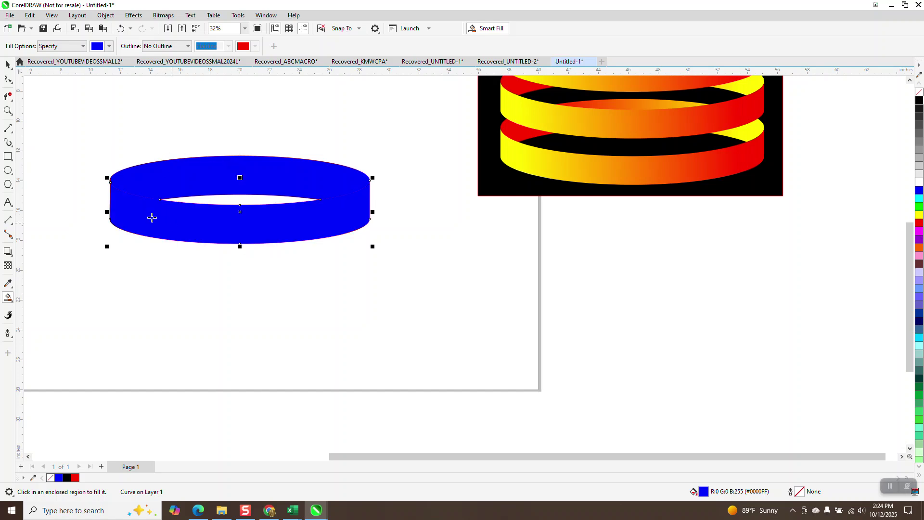
Step: Apply a horizontal blue-to-black fountain fill across the ring's inner back wall
key(space)
click(233, 172)
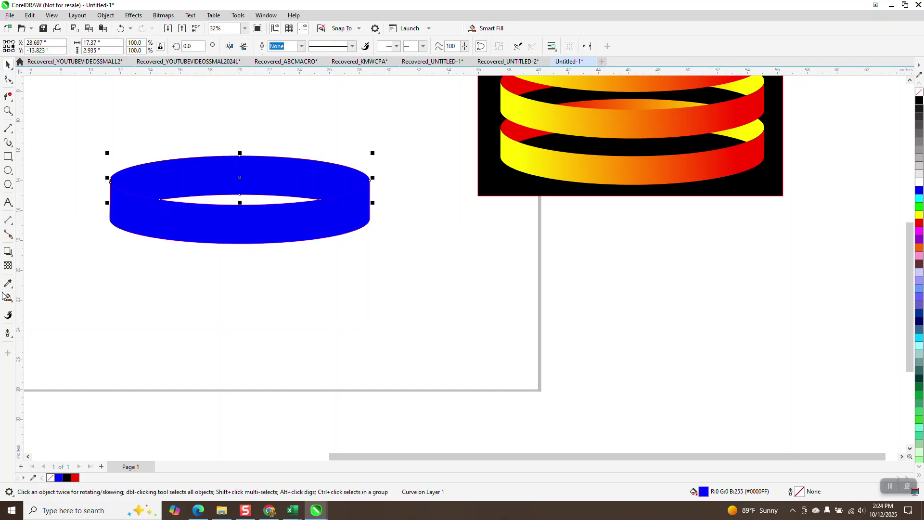
click(12, 301)
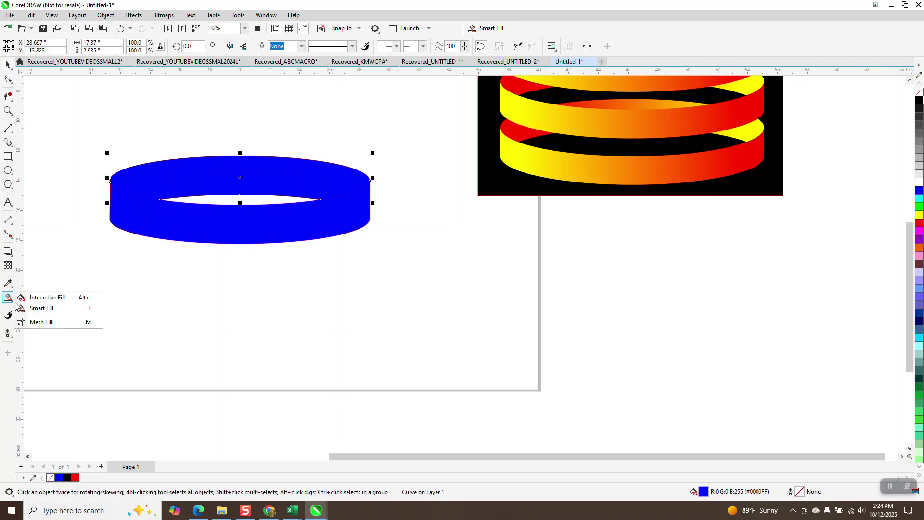
click(47, 298)
drag(138, 179, 347, 185)
drag(922, 116, 401, 180)
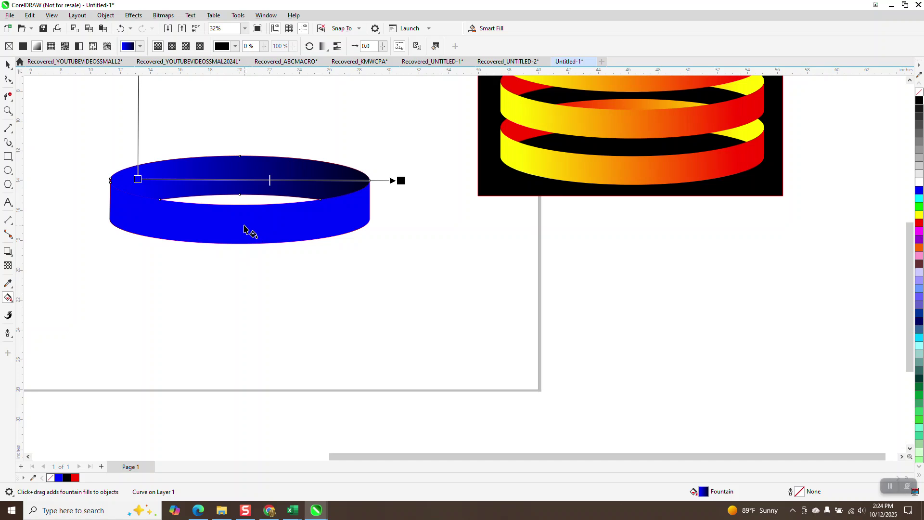
Step: Give the front band a horizontal fountain fill with black at both ends and blue nodes just inside each end
click(244, 227)
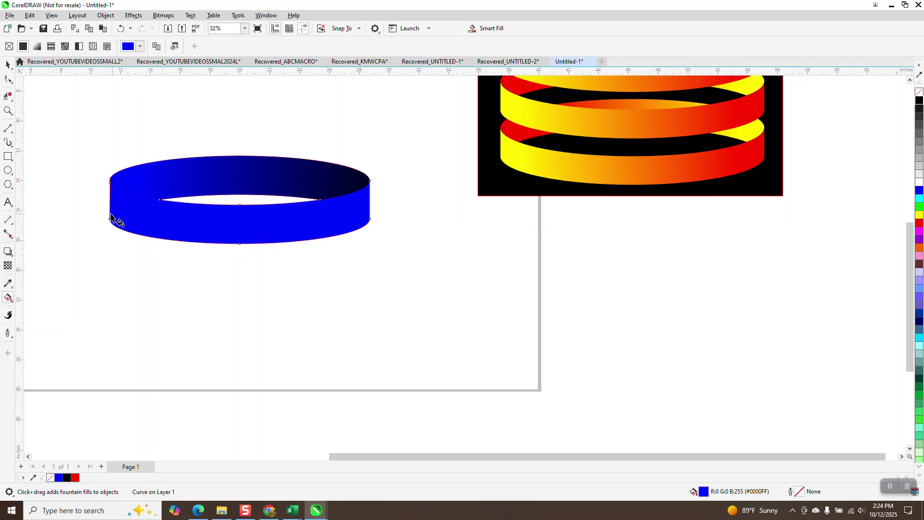
drag(110, 212, 383, 213)
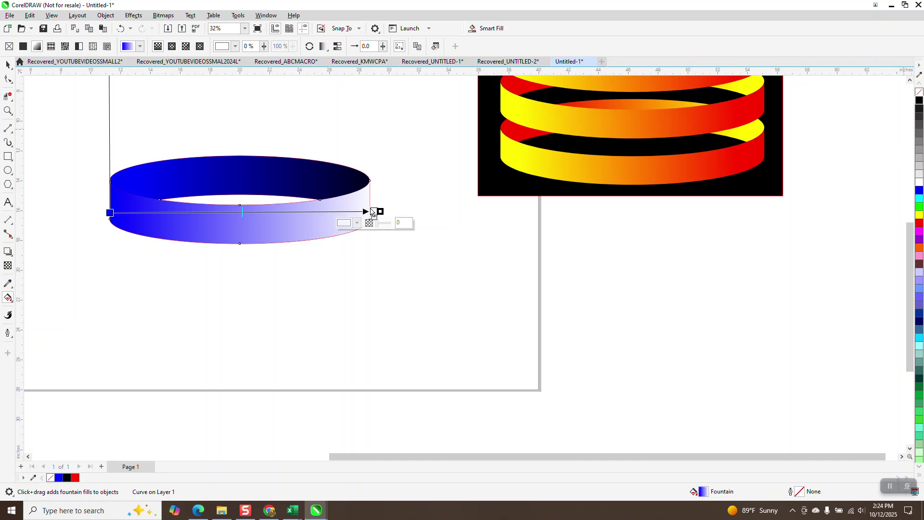
drag(373, 210, 374, 211)
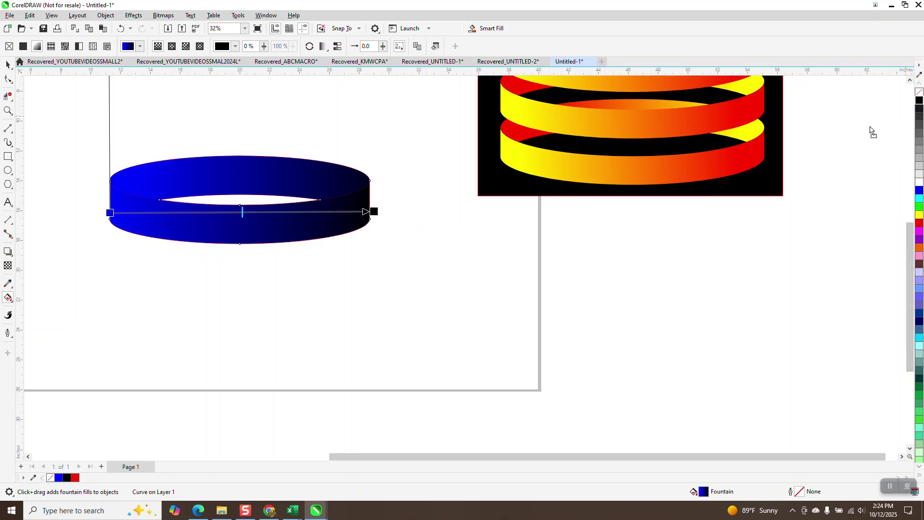
drag(872, 131, 110, 214)
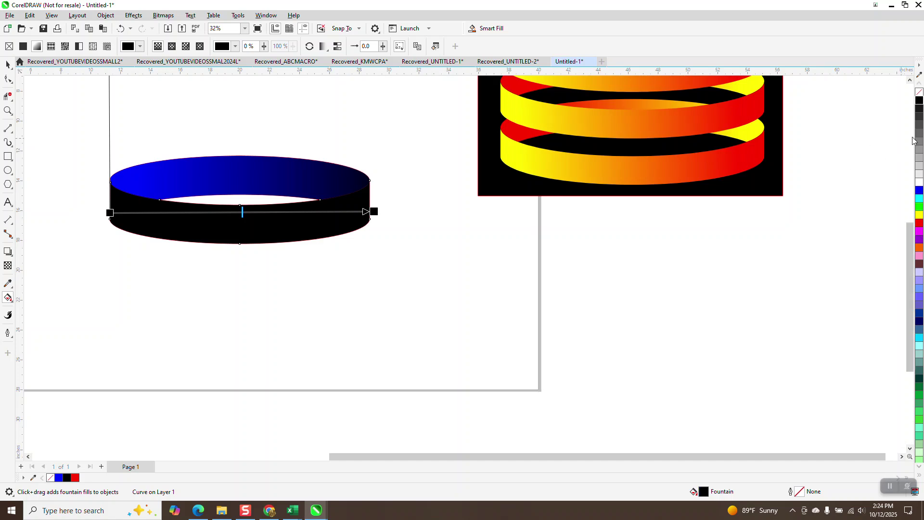
drag(917, 195, 128, 213)
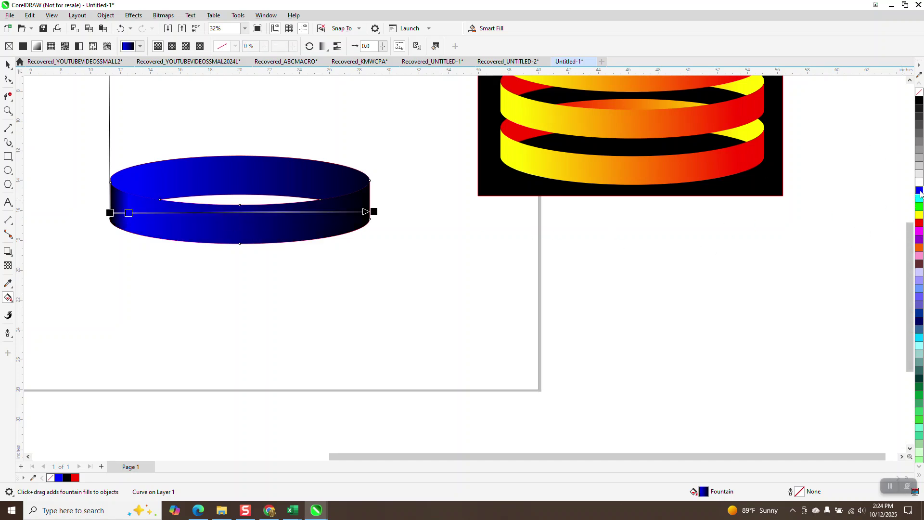
drag(919, 191, 354, 212)
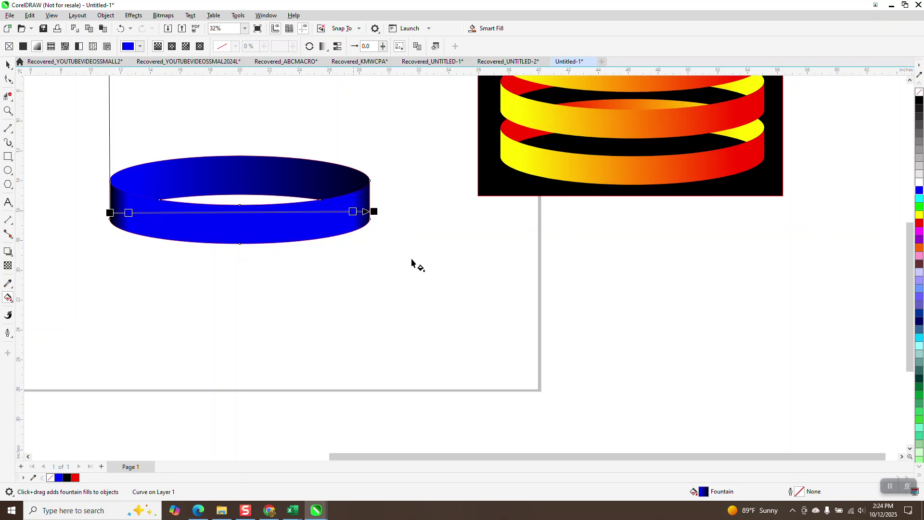
drag(109, 213, 105, 212)
click(8, 64)
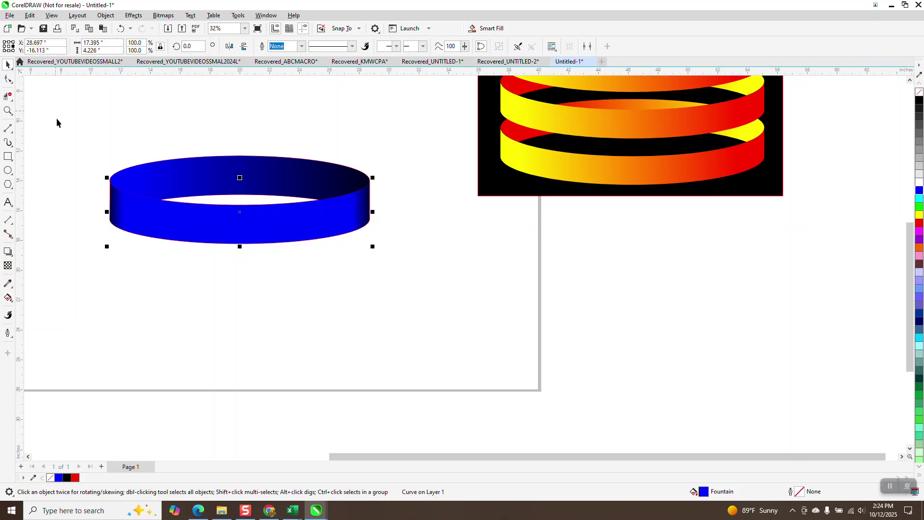
Step: Remove the outline from all of the ring's objects and group them together
drag(57, 114, 425, 299)
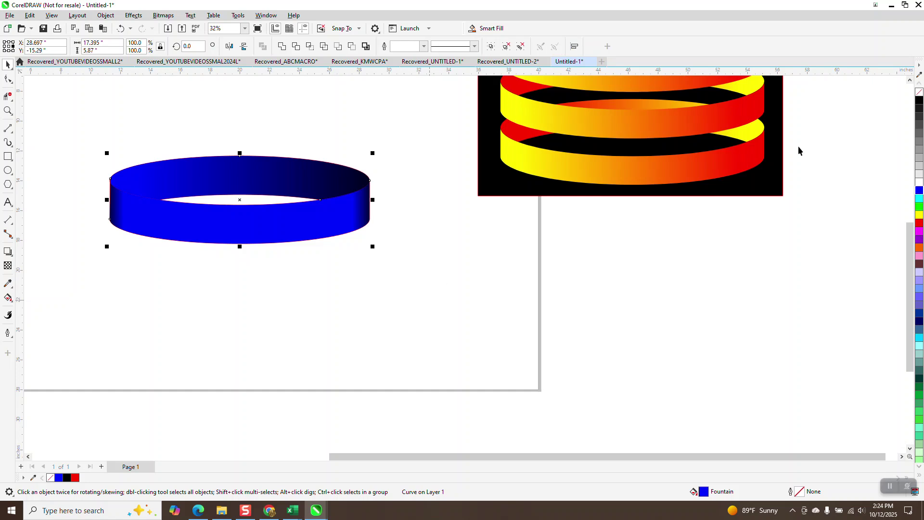
right_click(919, 95)
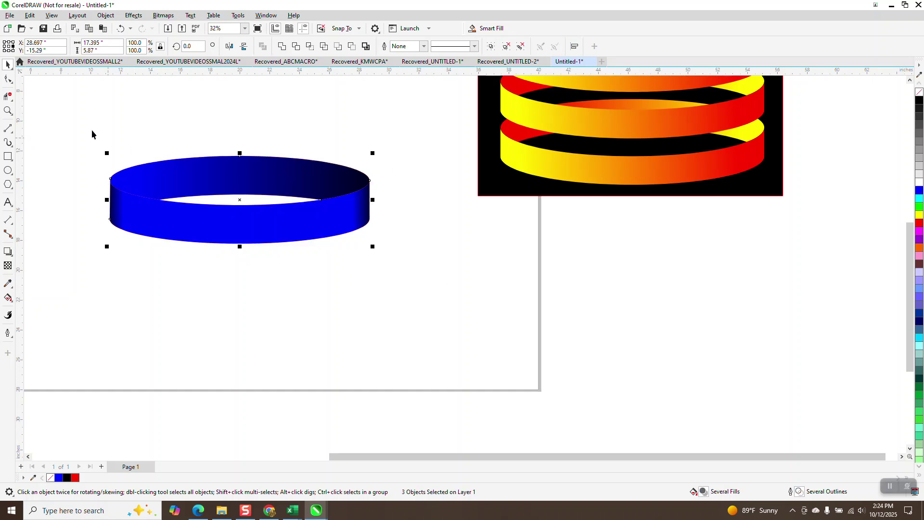
drag(92, 134, 420, 294)
key(ctrl+g)
Step: Delete the nested group of four original outline objects from the ring's group, keeping the two filled shapes
scroll(224, 257, down, 1)
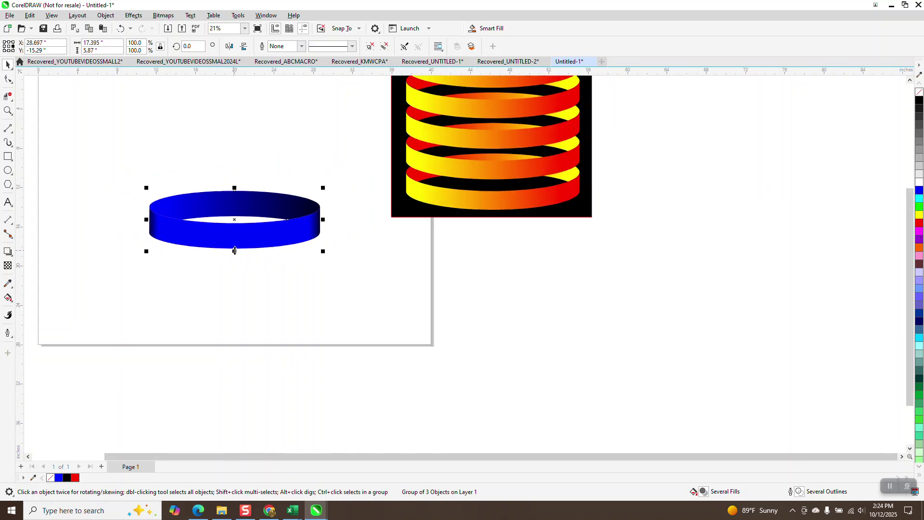
click(7, 111)
drag(129, 179, 290, 283)
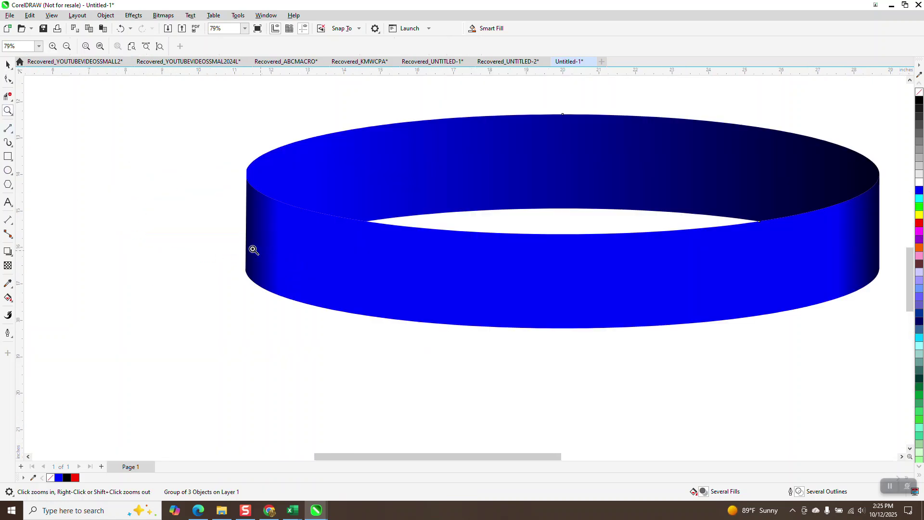
scroll(239, 226, down, 1)
scroll(563, 196, down, 1)
scroll(563, 196, down, 1)
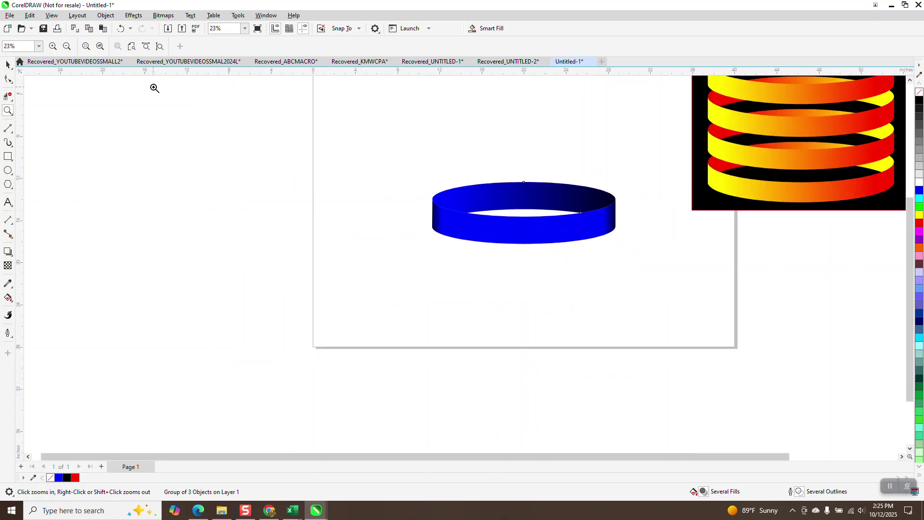
click(7, 64)
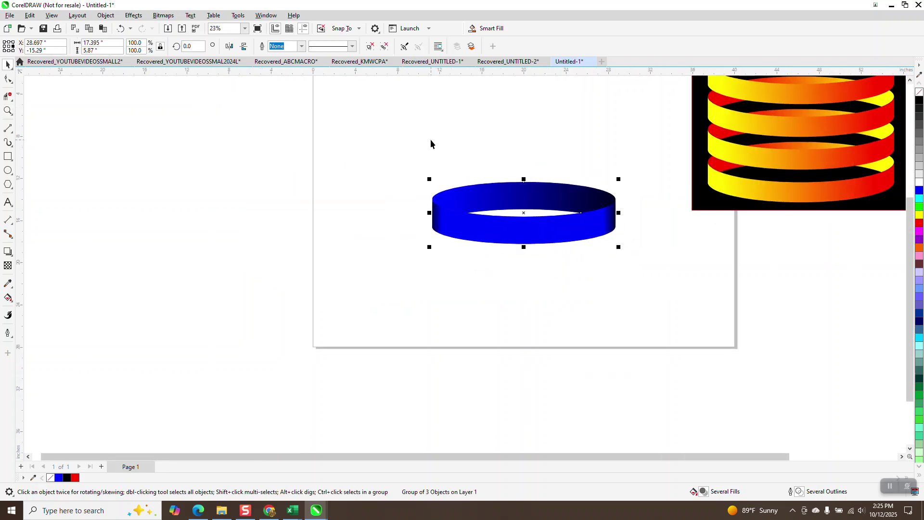
ctrl+click(524, 237)
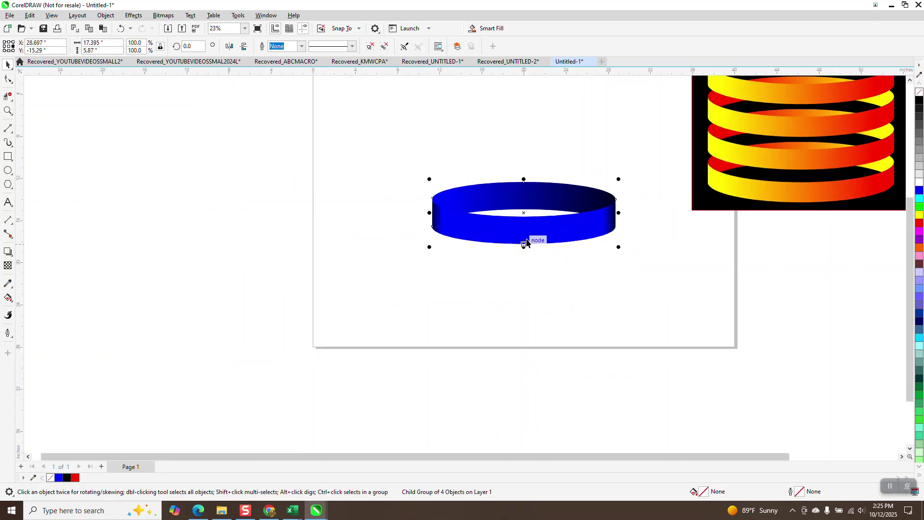
drag(526, 211, 529, 237)
key(Escape)
click(532, 230)
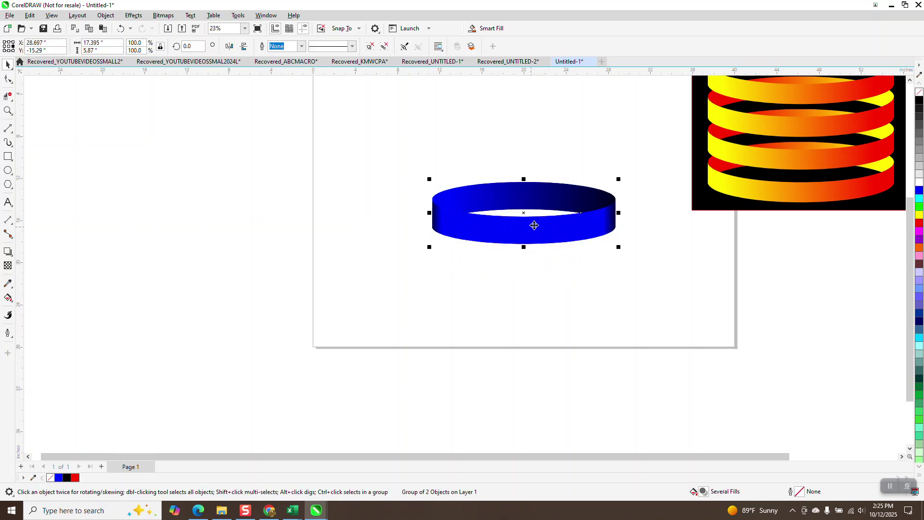
Step: Duplicate the blue ring downward by about 3.08 inches so the copy overlaps the original
drag(525, 212, 524, 254)
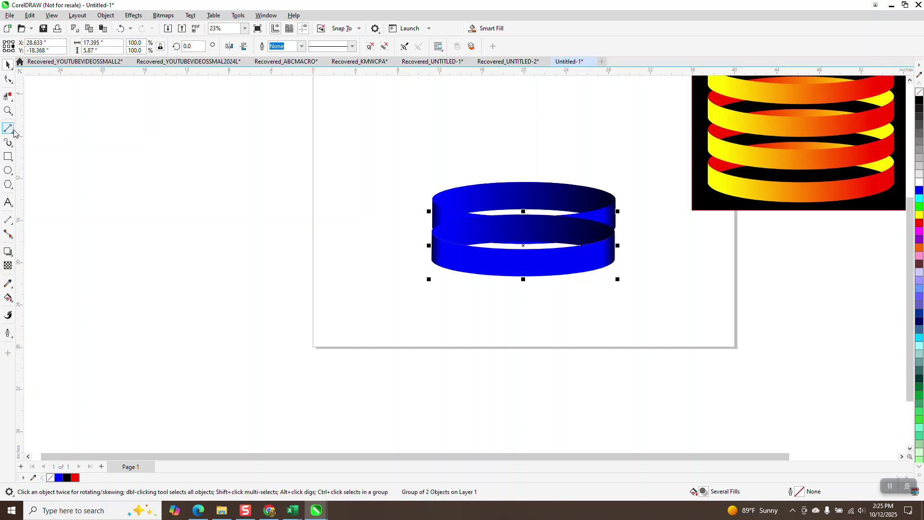
click(8, 110)
drag(421, 162, 675, 299)
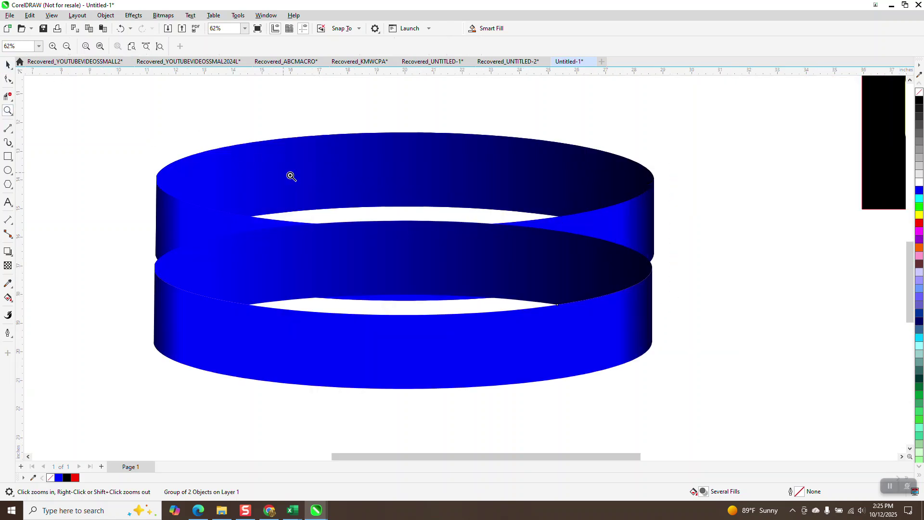
click(7, 64)
scroll(403, 358, down, 1)
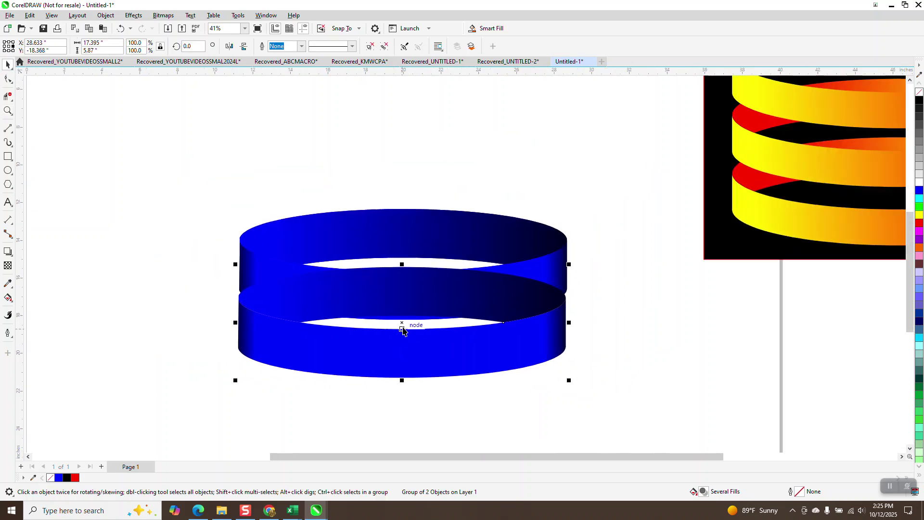
Step: Move the copied ring above the original and repeat upward duplicates about 3.3 inches apart to form a five-ring stack
drag(403, 330, 397, 209)
scroll(372, 367, down, 1)
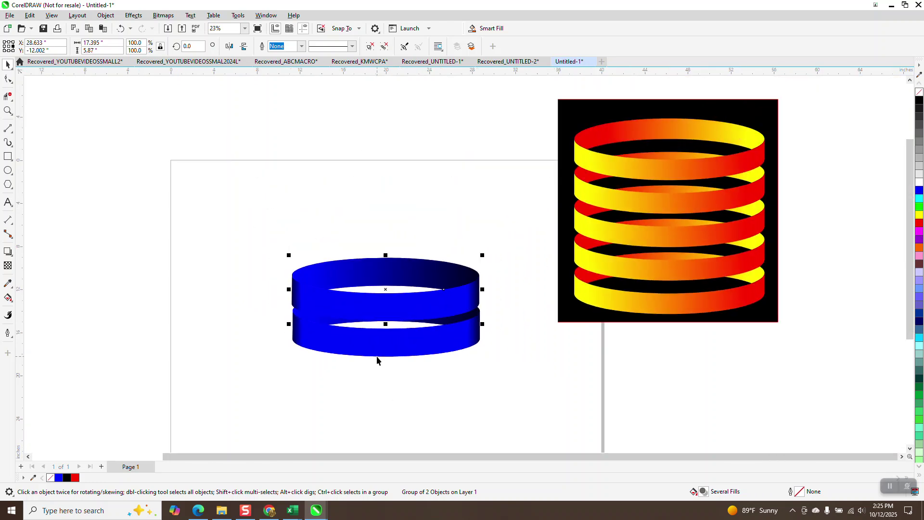
drag(385, 290, 388, 262)
key(ctrl+r)
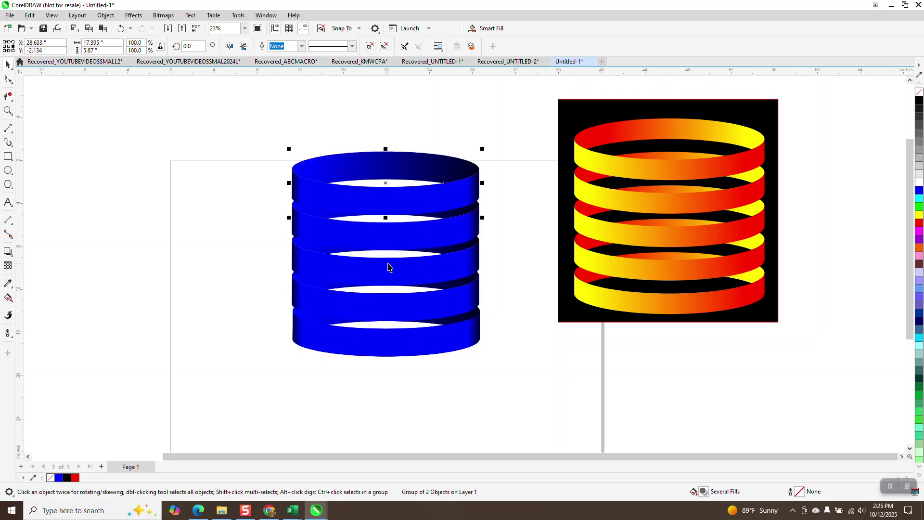
click(548, 208)
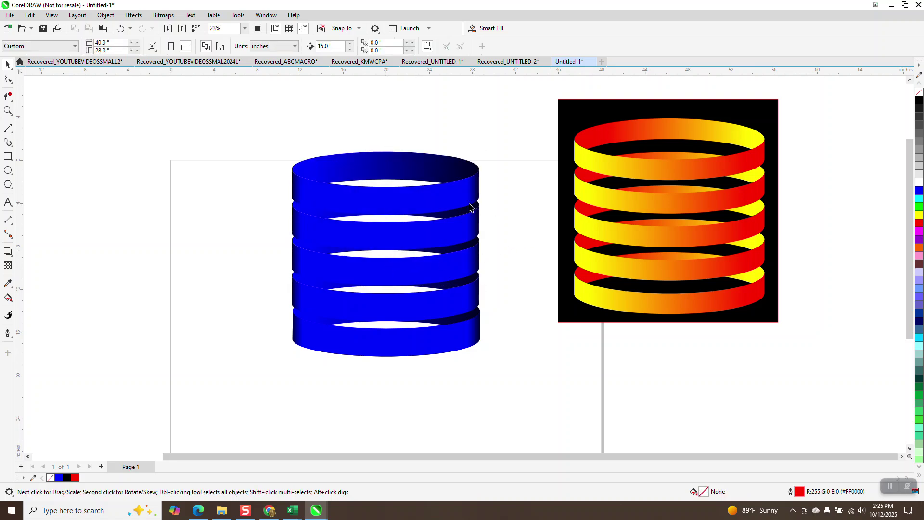
Step: Raise the top ring clear of the stack, select all the blue rings and distribute them with equal vertical spacing
drag(398, 202, 391, 142)
drag(274, 90, 518, 392)
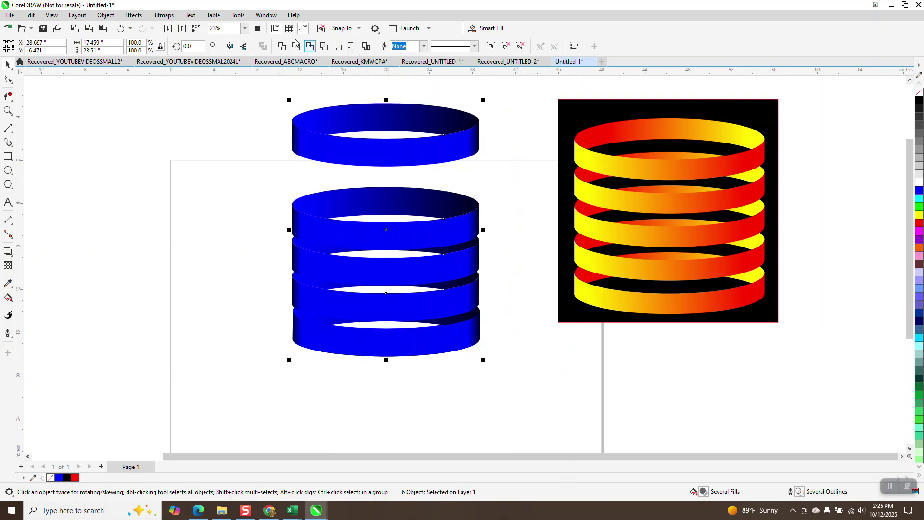
click(261, 17)
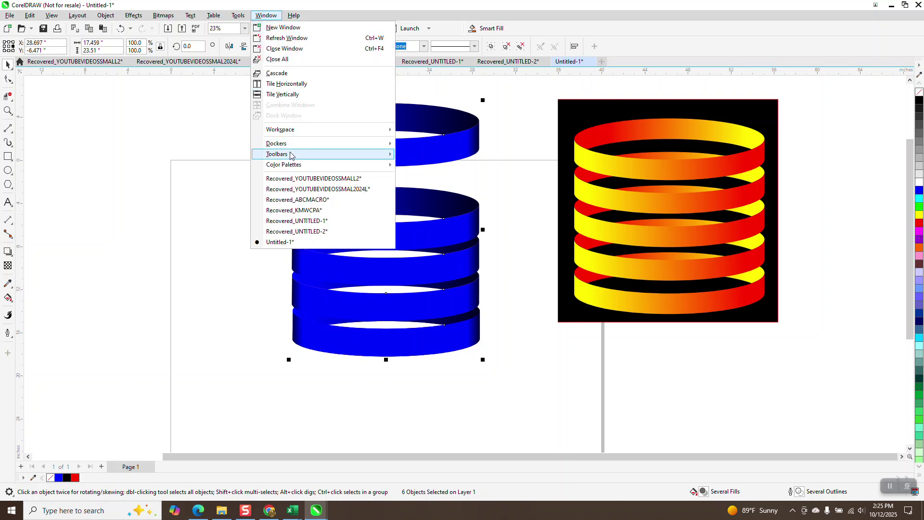
mouse_move(286, 145)
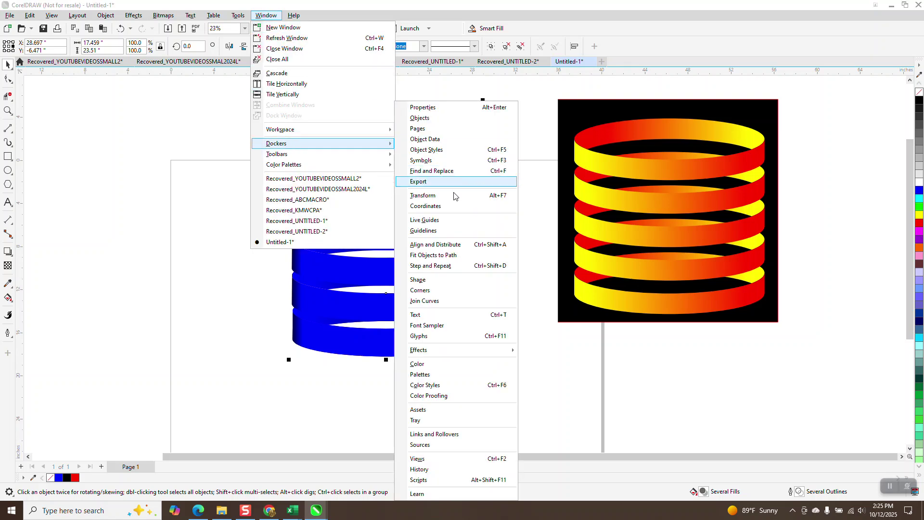
click(435, 244)
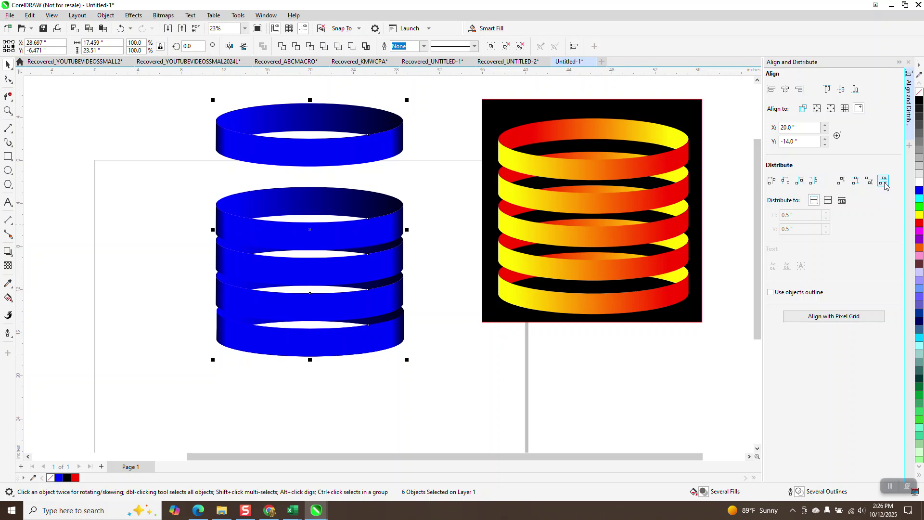
click(884, 181)
click(434, 239)
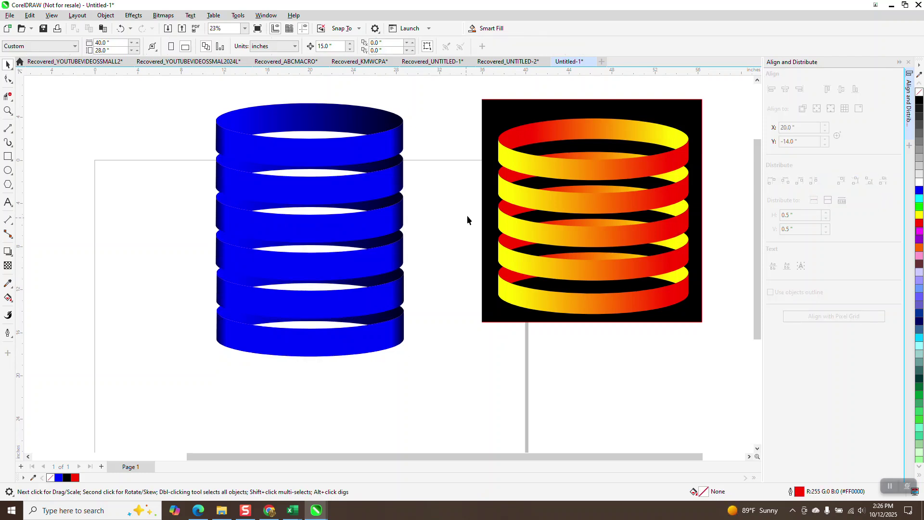
Step: Try the black background rectangle behind the blue rings, returning it behind the yellow-red sample
drag(493, 199, 219, 190)
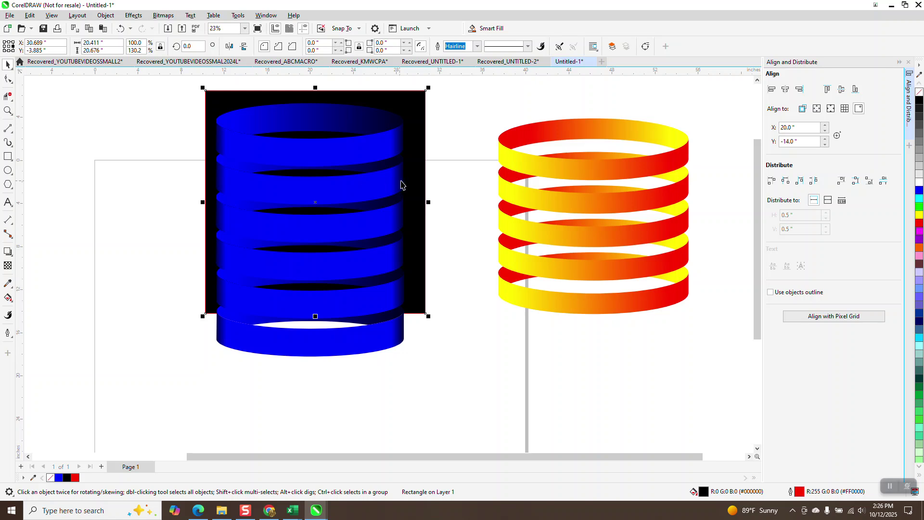
drag(421, 186, 718, 202)
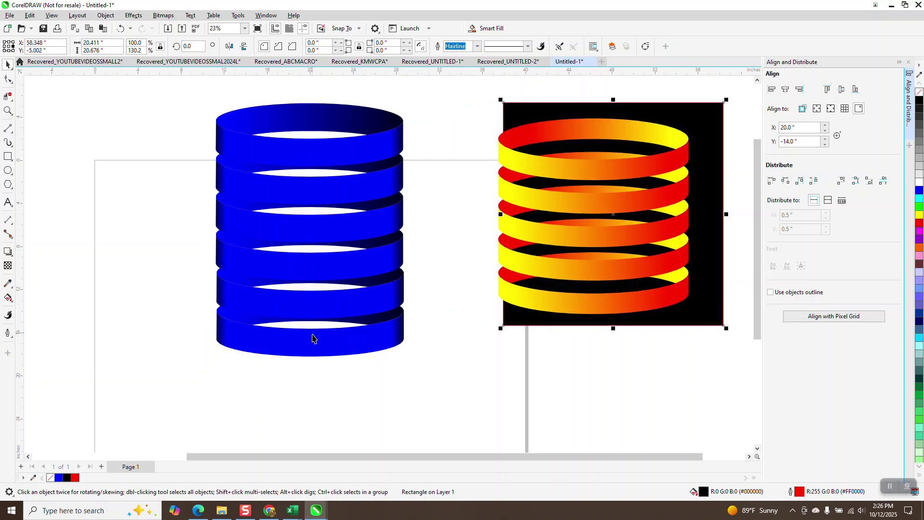
Step: Delete all the stacked blue ring copies, keeping only the lowest ring
click(313, 344)
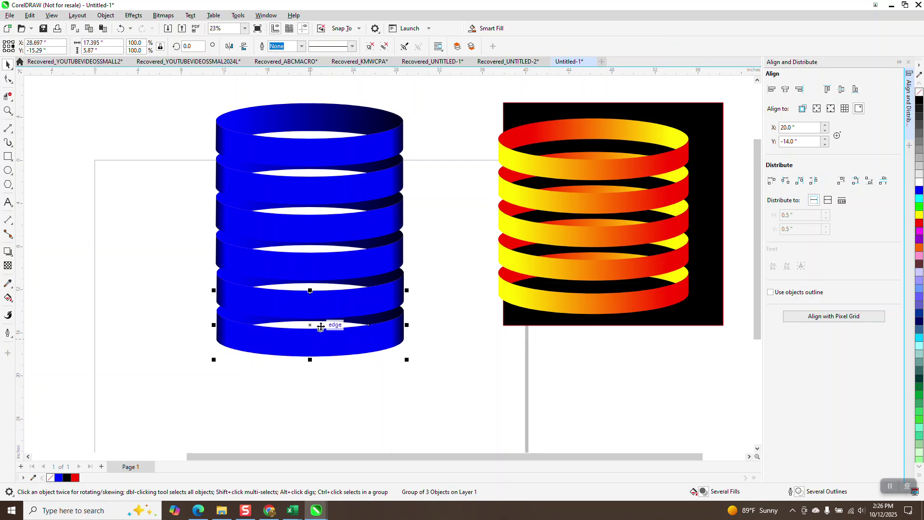
click(321, 304)
key(Delete)
click(318, 272)
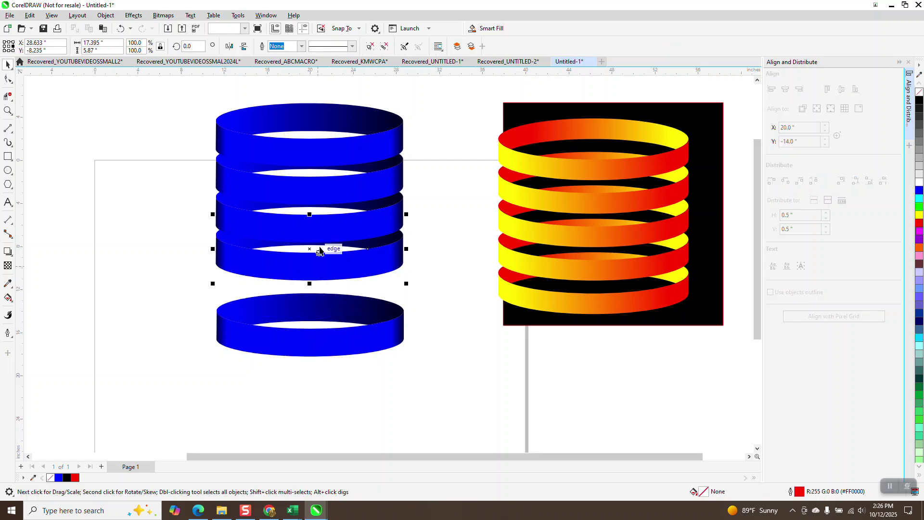
key(Delete)
click(320, 225)
key(Delete)
click(321, 199)
key(Delete)
click(310, 160)
key(Delete)
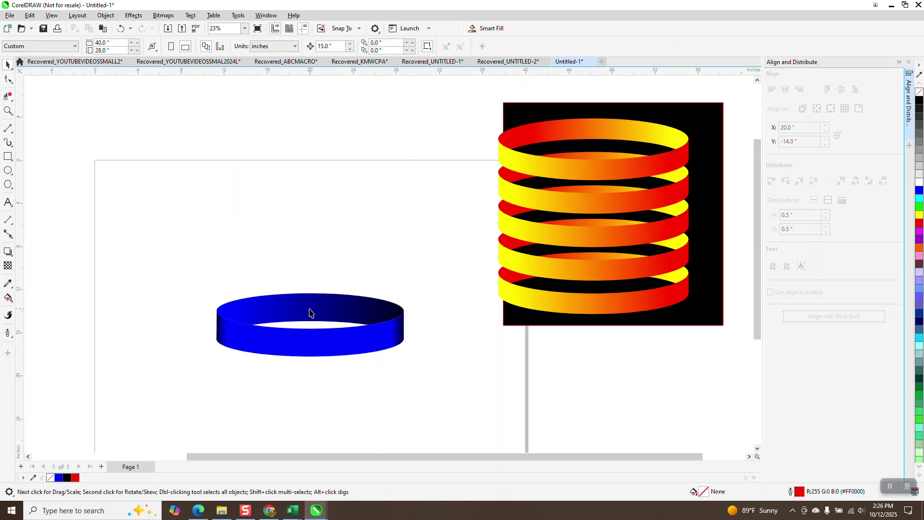
Step: Ungroup the remaining blue ring so its bands can be edited separately
click(310, 307)
click(106, 15)
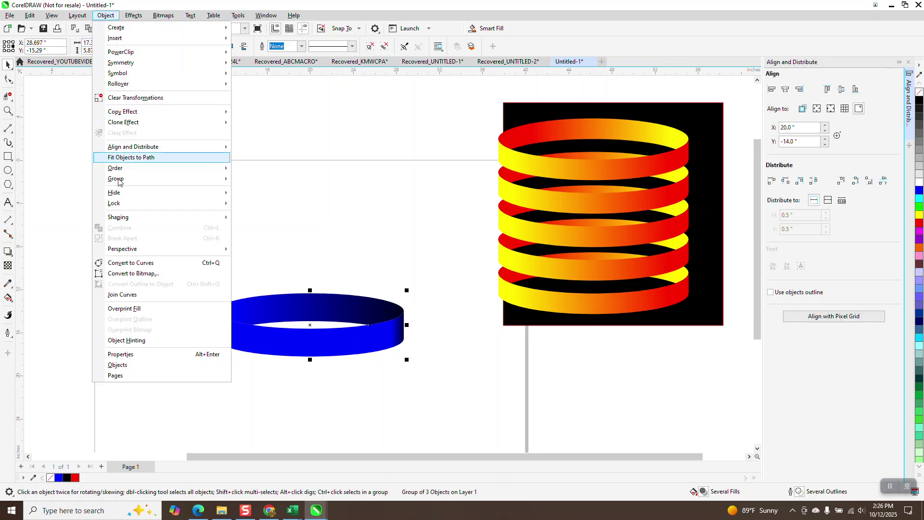
mouse_move(224, 178)
click(257, 190)
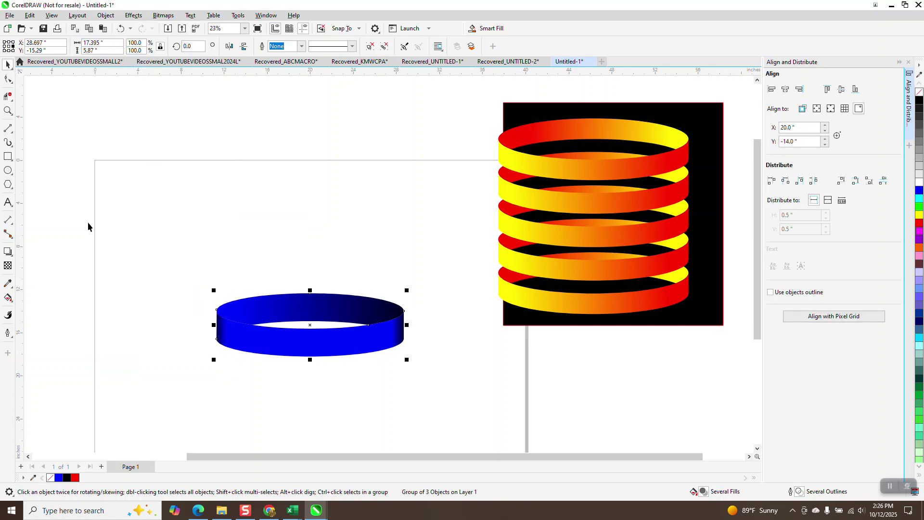
Step: Replace black with cyan in the back band's fountain fill and reverse it to run from blue at right to cyan at left
click(291, 301)
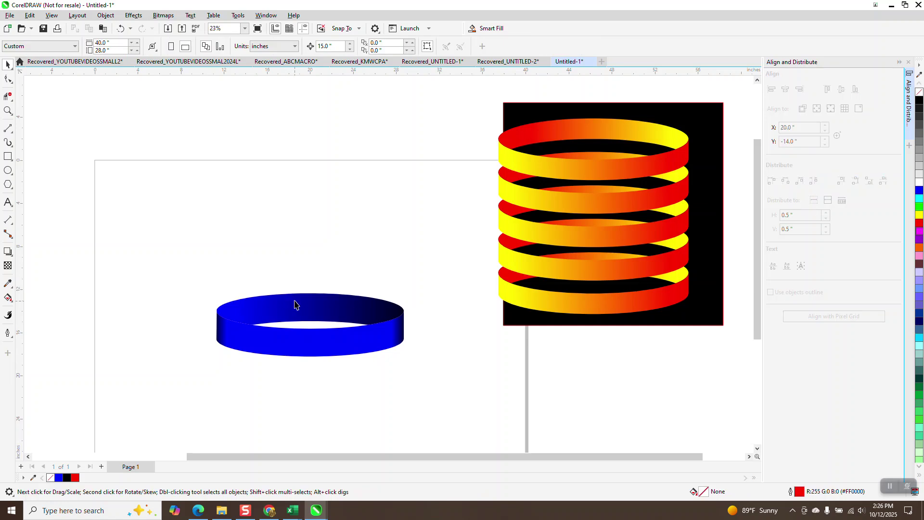
click(8, 297)
click(43, 295)
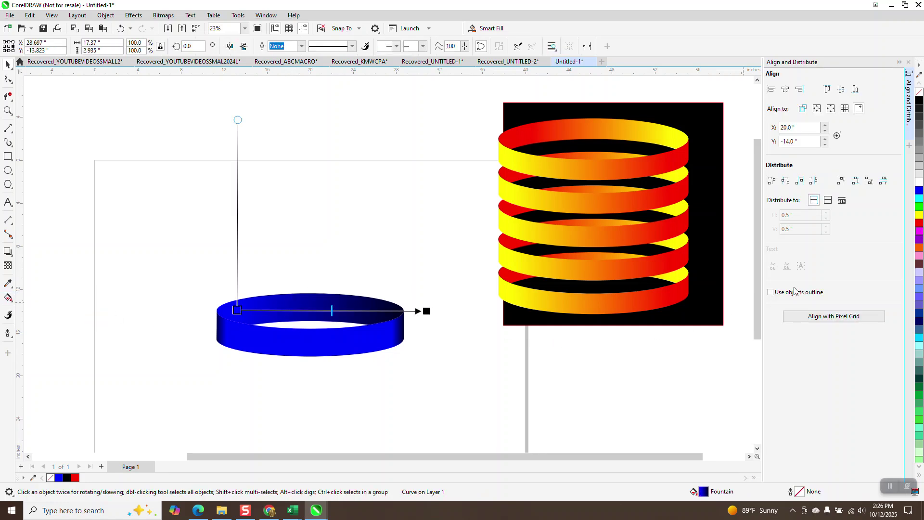
drag(805, 226, 426, 312)
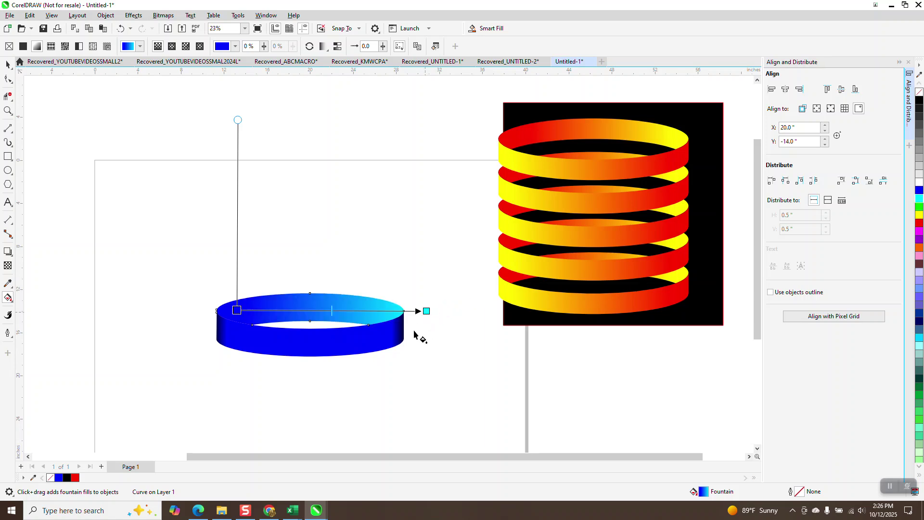
drag(397, 342, 227, 340)
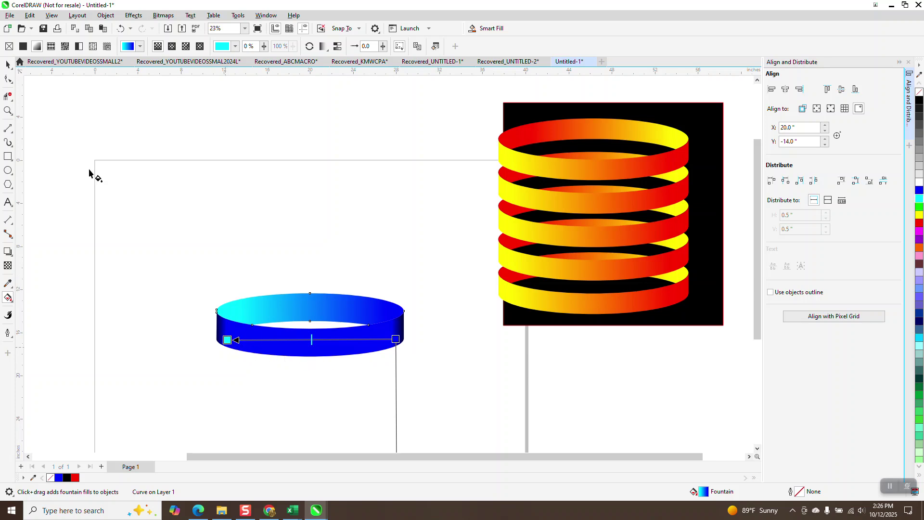
click(8, 64)
click(309, 341)
drag(309, 340, 312, 400)
click(120, 29)
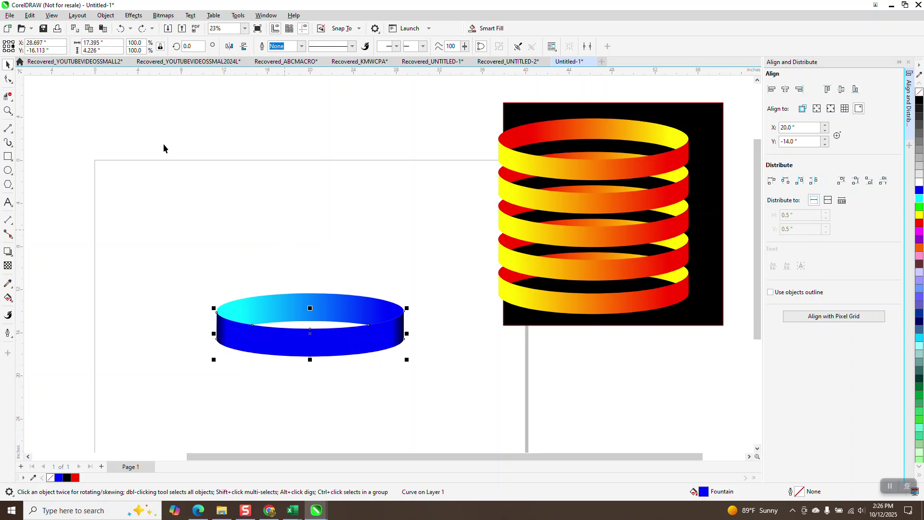
Step: Recolor the front band's left inner fill node cyan and stretch the fountain's black start node past the band's left edge
click(13, 304)
click(46, 299)
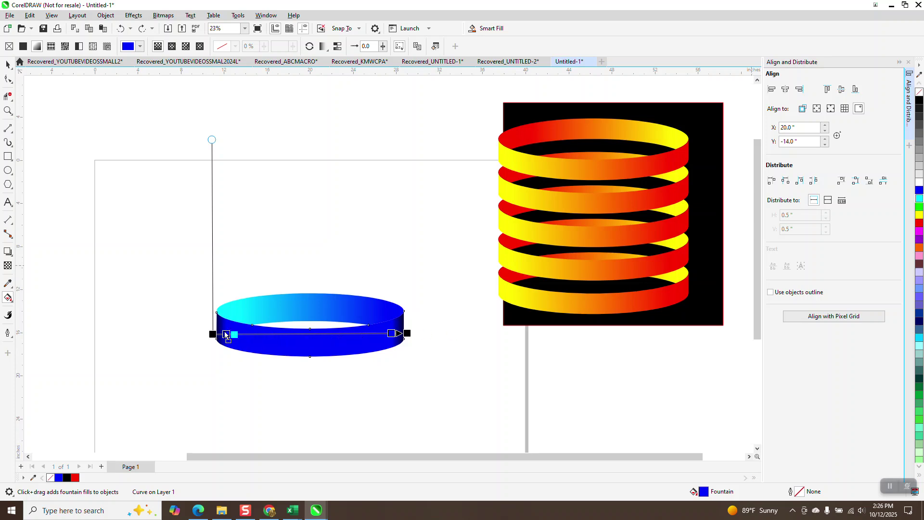
click(226, 333)
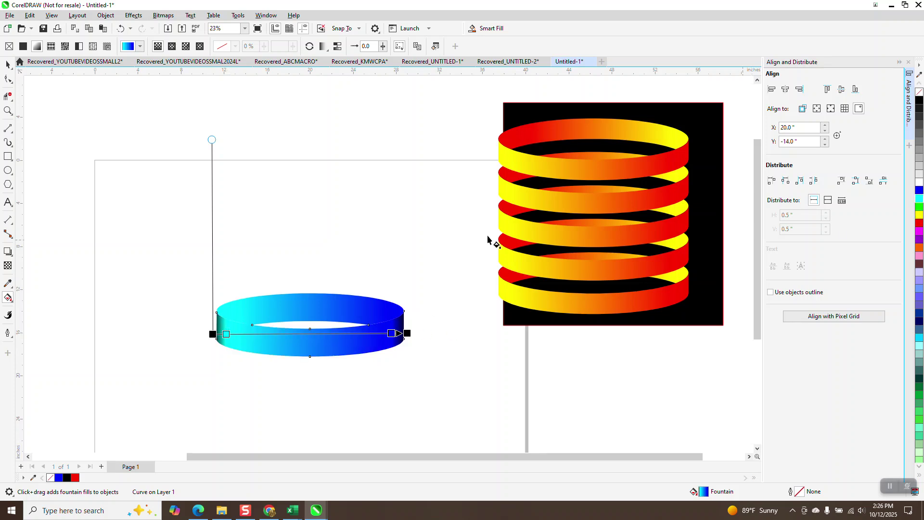
click(212, 334)
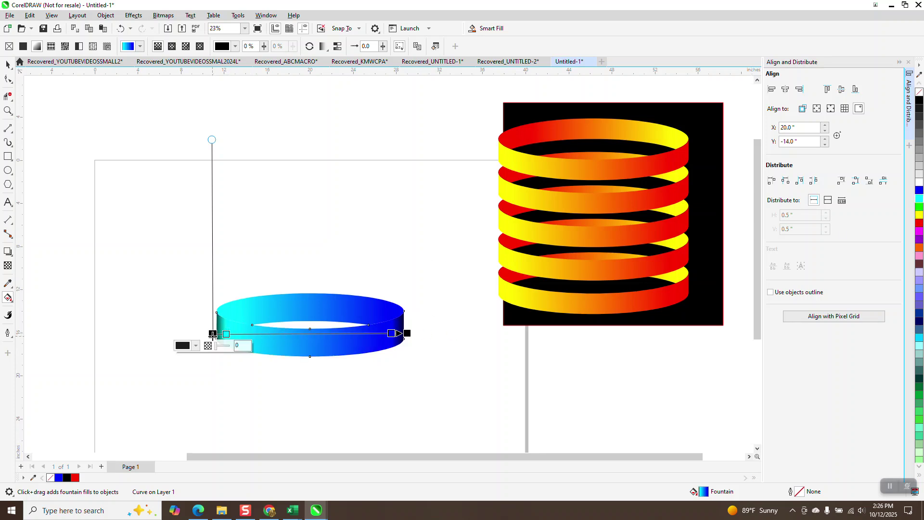
mouse_move(212, 334)
mouse_down()
mouse_move(200, 333)
mouse_move(227, 333)
mouse_up()
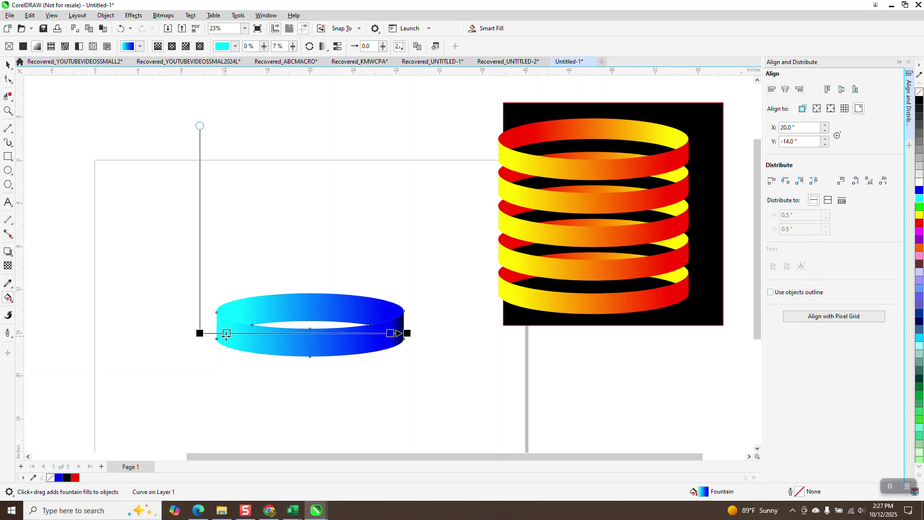
Step: Delete the front band's two inner fill nodes and run its fountain from cyan at the right edge to blue beyond the left edge
double_click(226, 333)
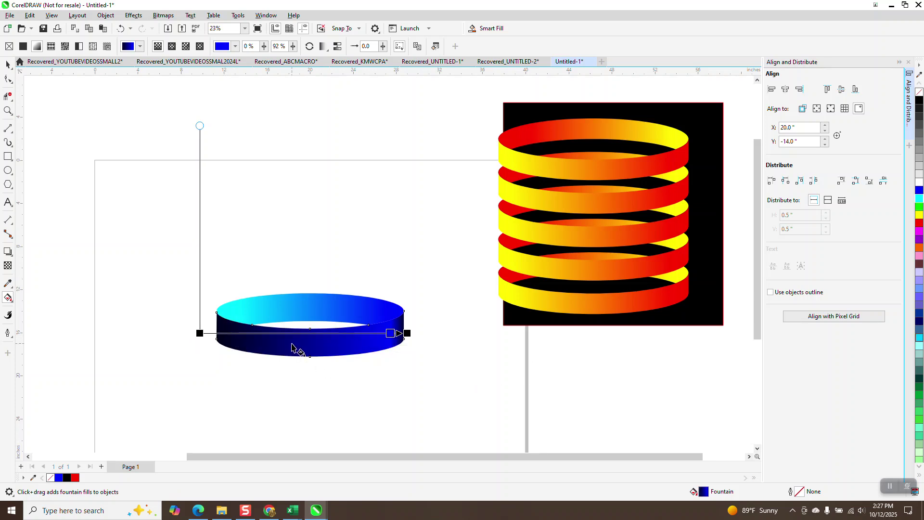
double_click(390, 333)
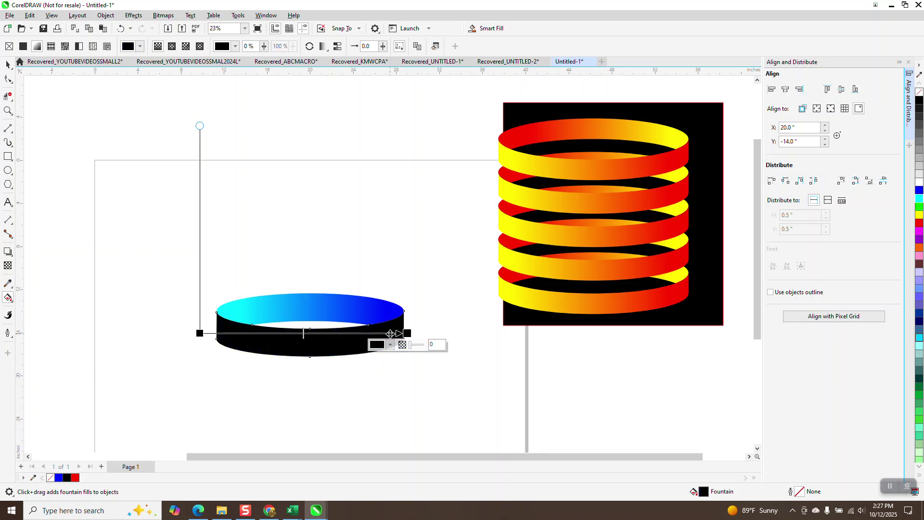
drag(407, 333, 131, 333)
drag(200, 333, 400, 333)
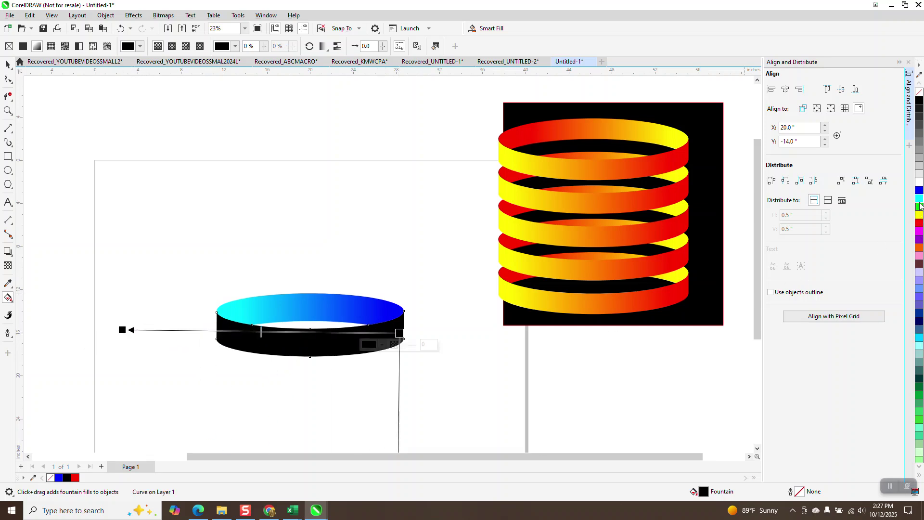
drag(921, 200, 404, 337)
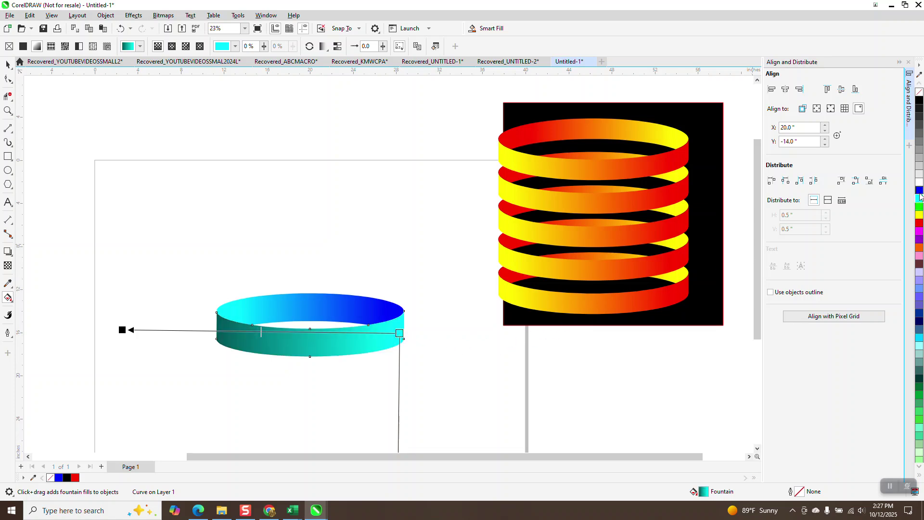
drag(920, 192, 124, 330)
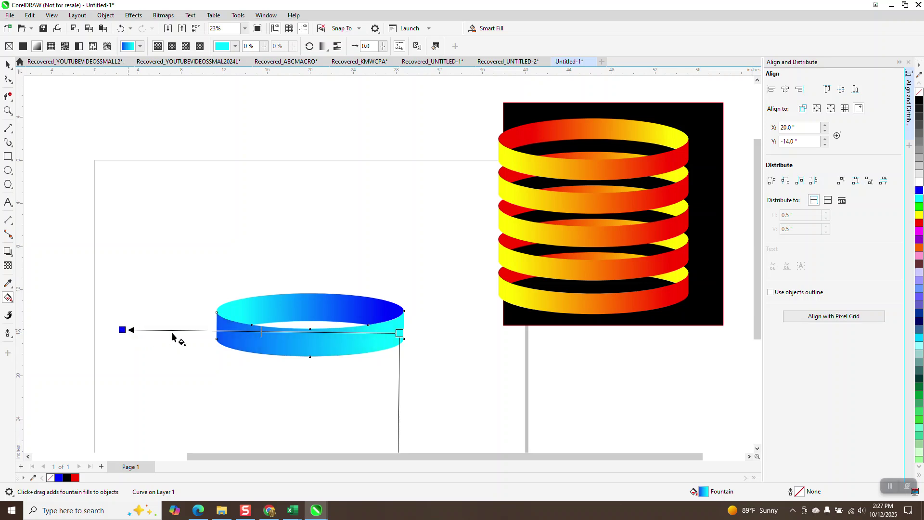
Step: Apply a black hairline outline to all of the ring's objects
click(8, 65)
drag(195, 270, 435, 401)
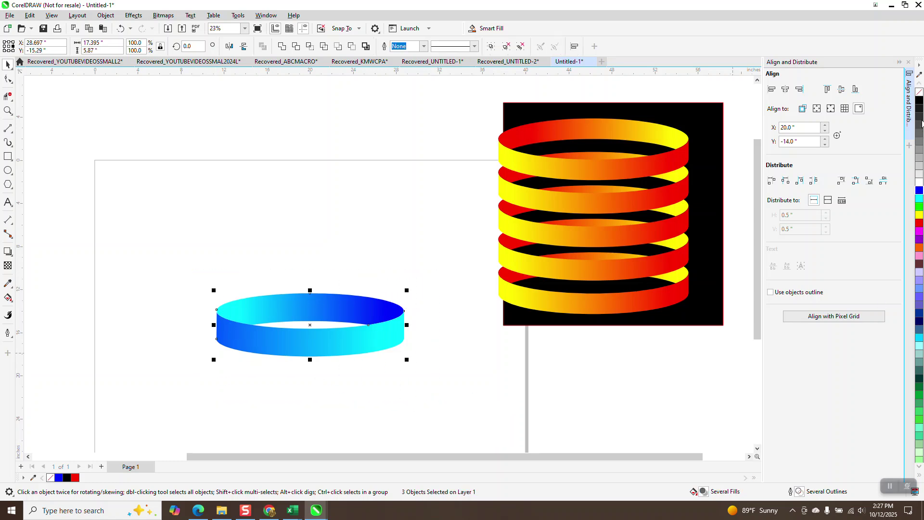
right_click(920, 101)
click(480, 269)
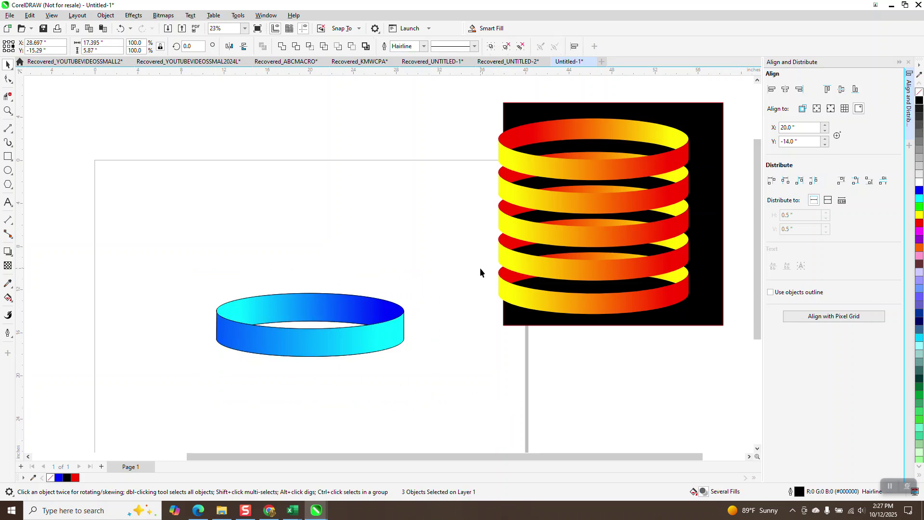
Step: Group the ring's objects and delete the nested group of four unfilled outline objects from it
drag(197, 276, 432, 388)
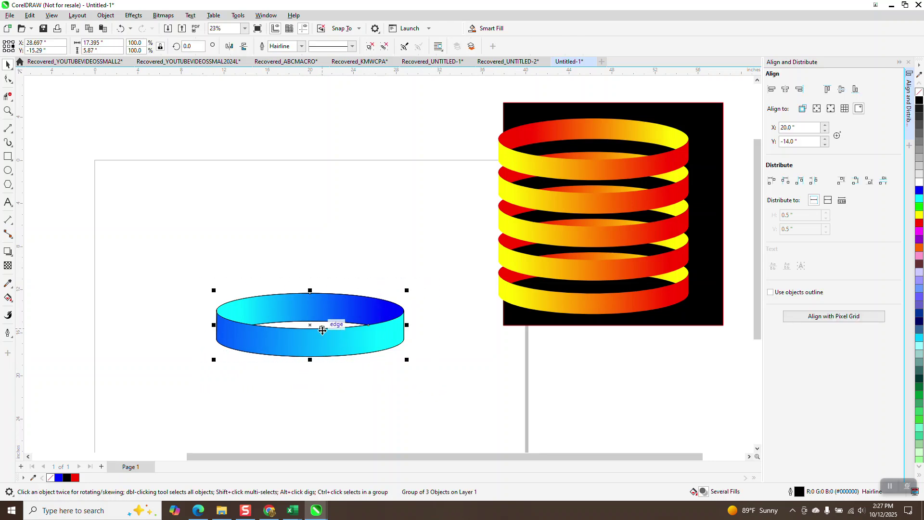
ctrl+click(309, 327)
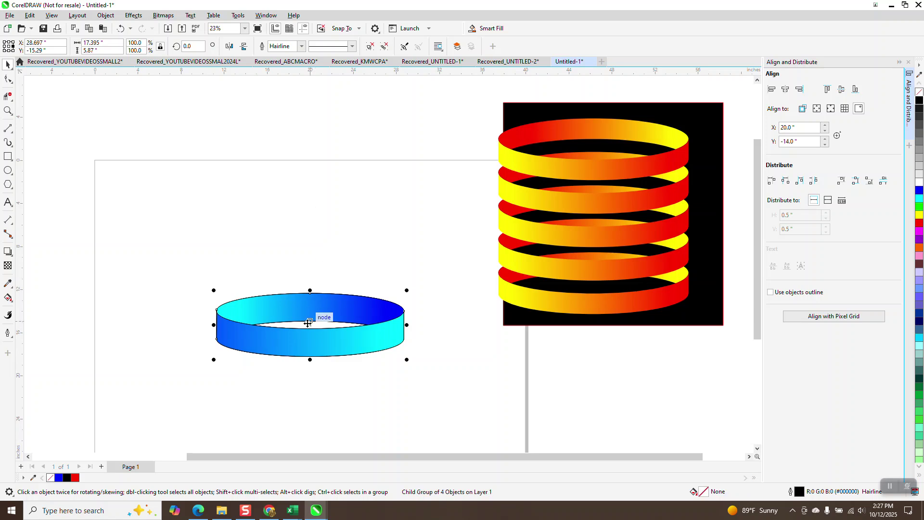
drag(308, 324, 316, 144)
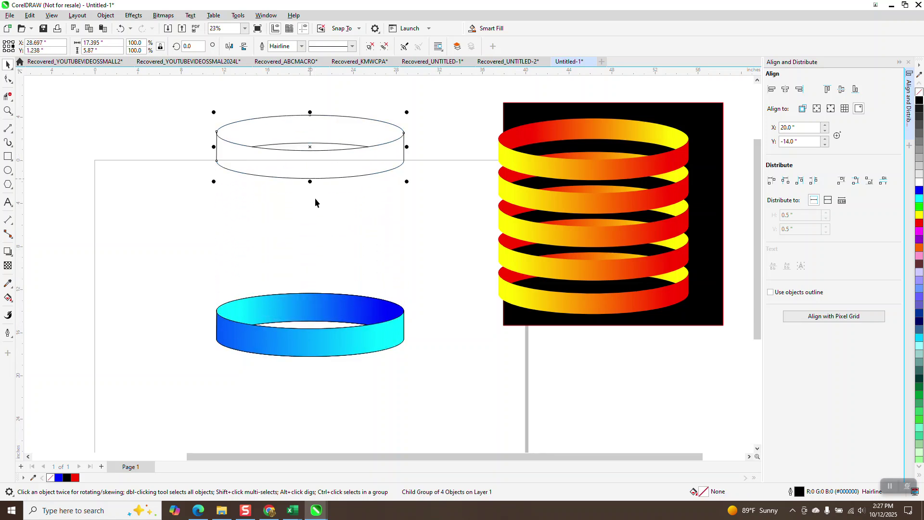
key(Delete)
click(343, 336)
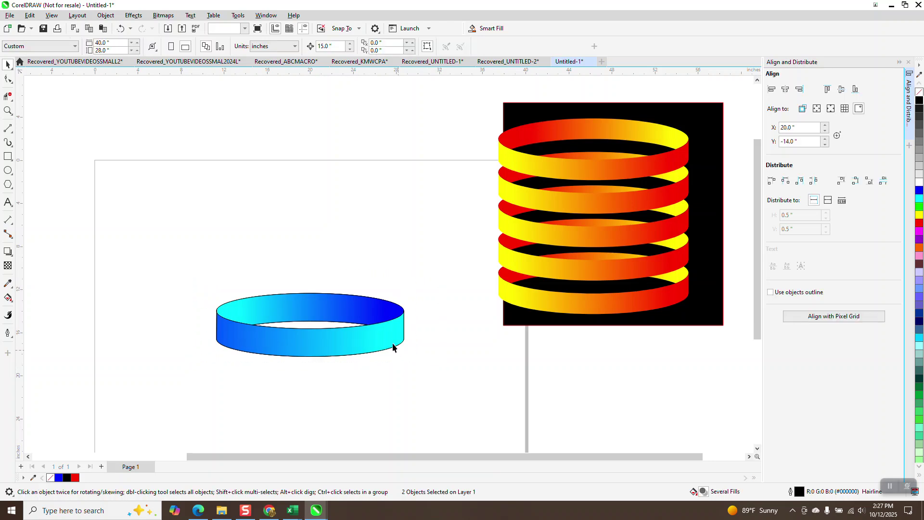
Step: Delete the stray two-object duplicate of the ring and place a copy of the remaining ring about 16 inches straight above it
drag(390, 336, 405, 388)
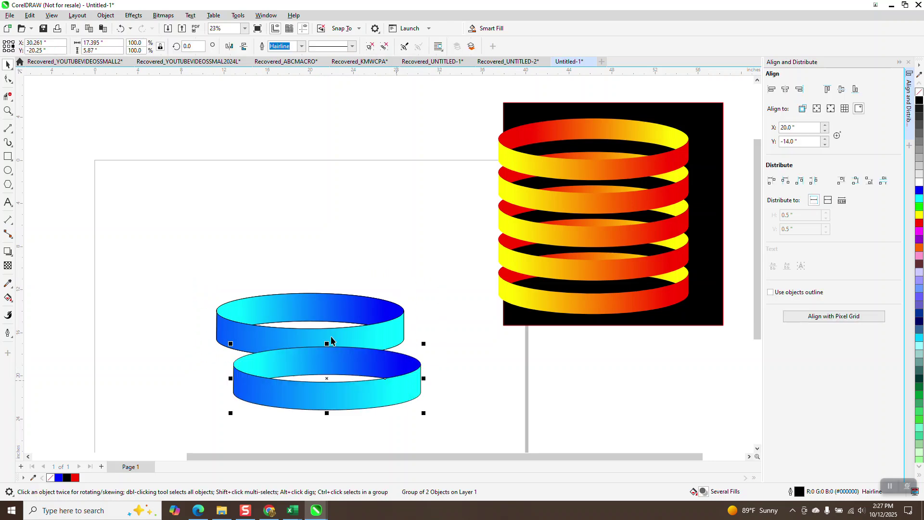
key(Delete)
drag(200, 269, 409, 371)
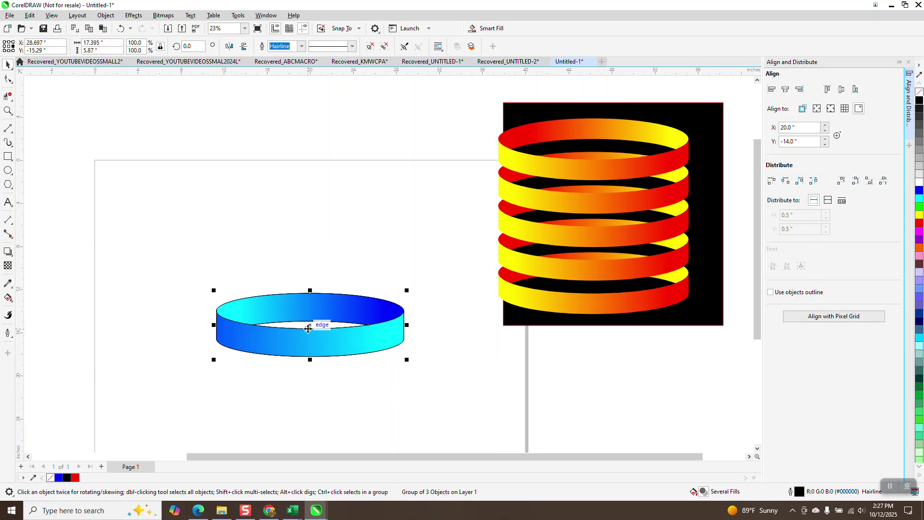
drag(320, 324, 300, 157)
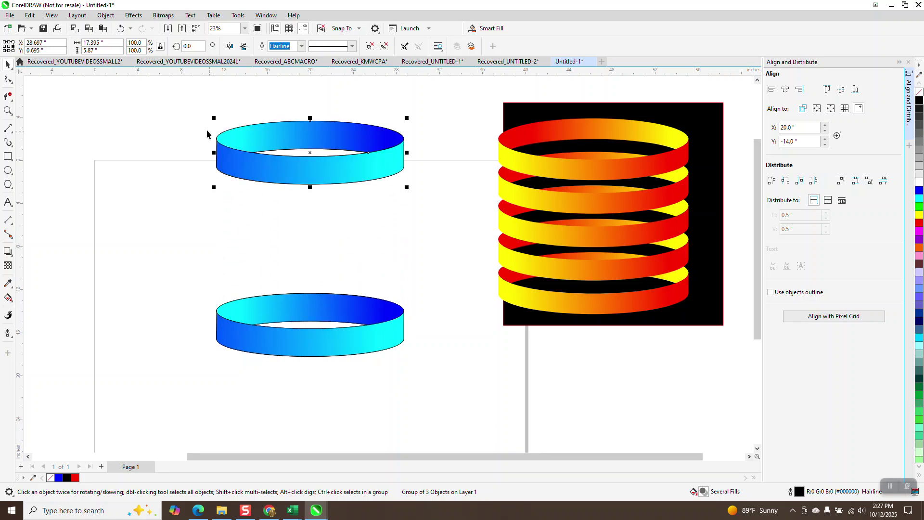
Step: Blend the upper and lower blue-cyan rings with 4 intermediate steps
drag(193, 114, 437, 377)
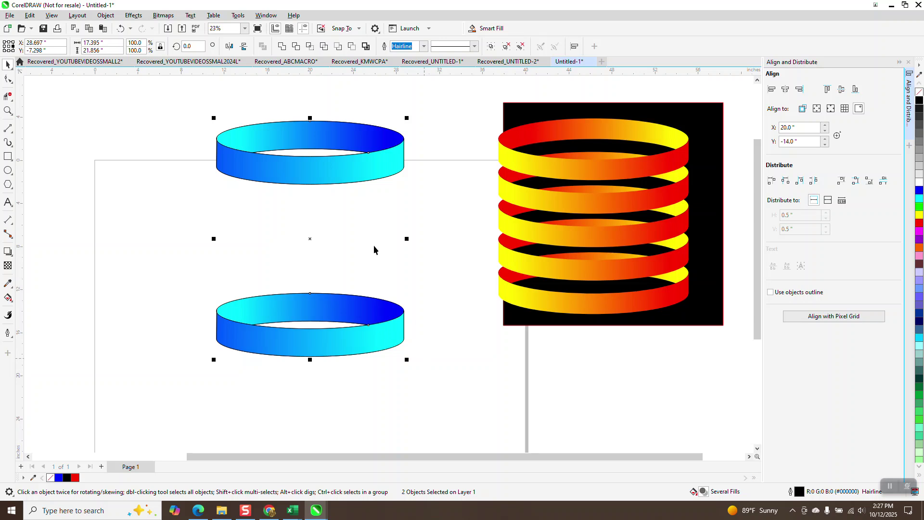
click(134, 16)
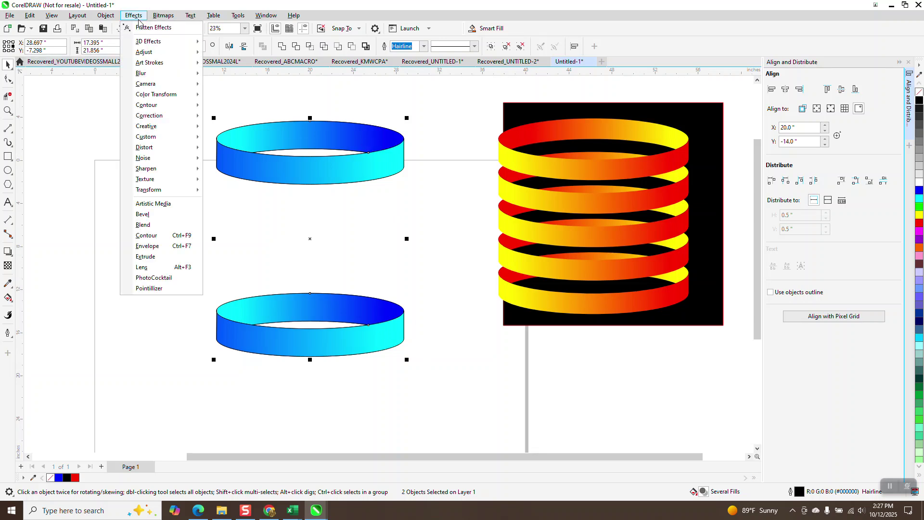
click(144, 226)
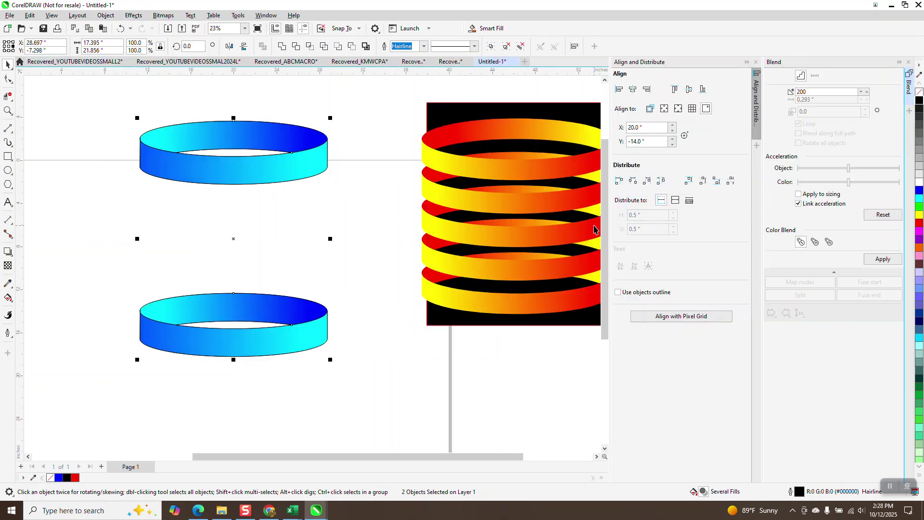
double_click(810, 92)
text(4)
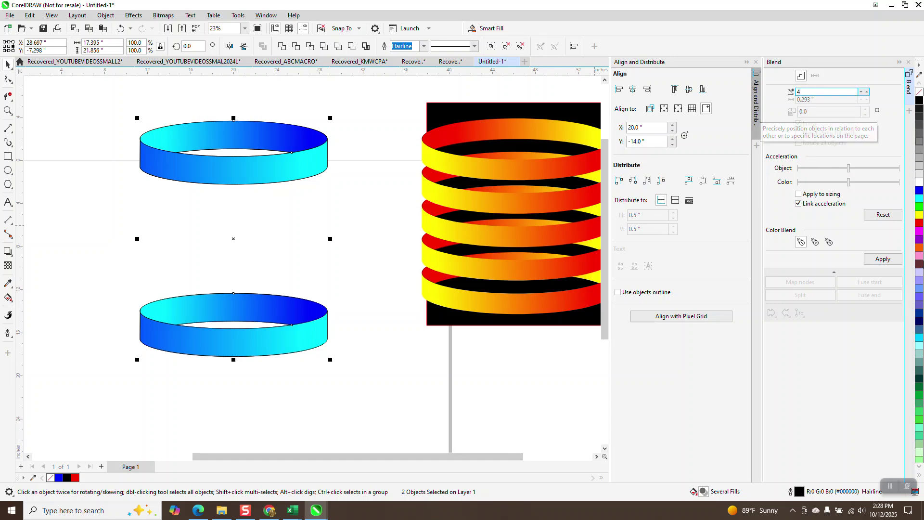
click(883, 259)
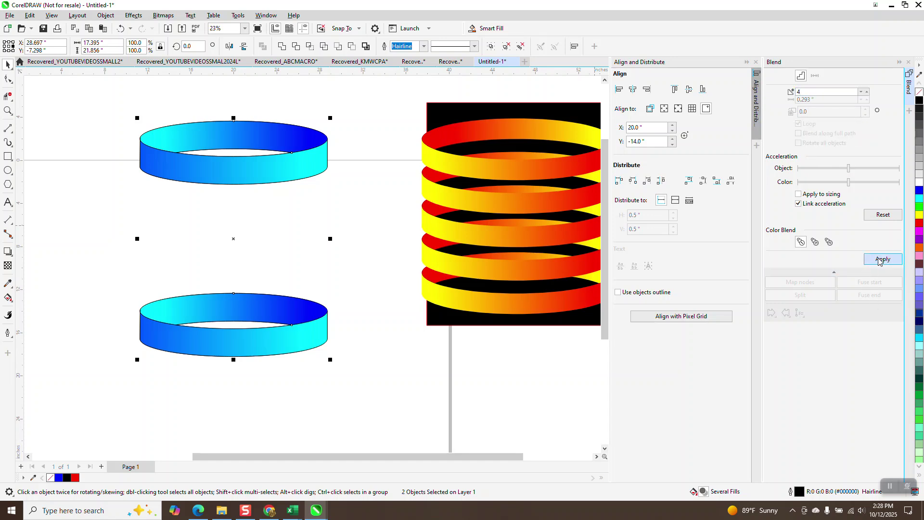
click(346, 226)
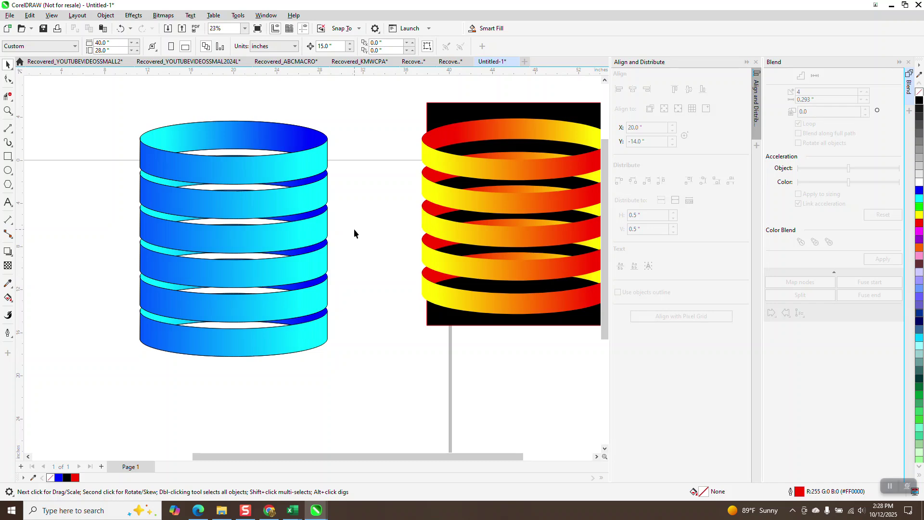
Step: Break the blue-cyan ring blend apart and ungroup the resulting intermediate rings
drag(79, 101, 332, 366)
click(105, 16)
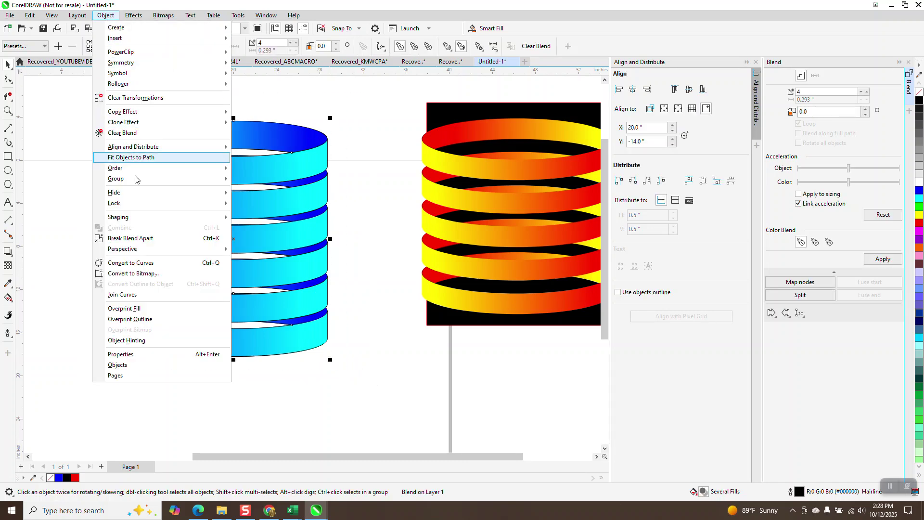
click(133, 240)
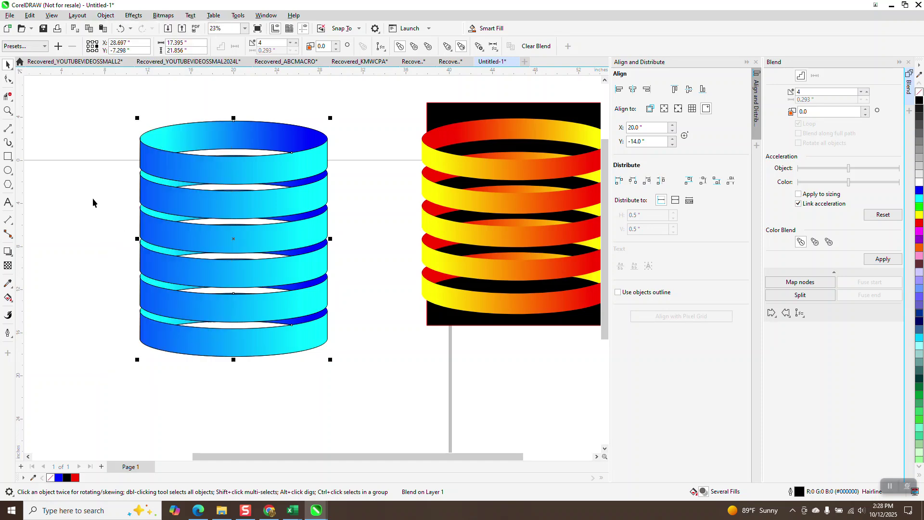
click(105, 16)
mouse_move(120, 183)
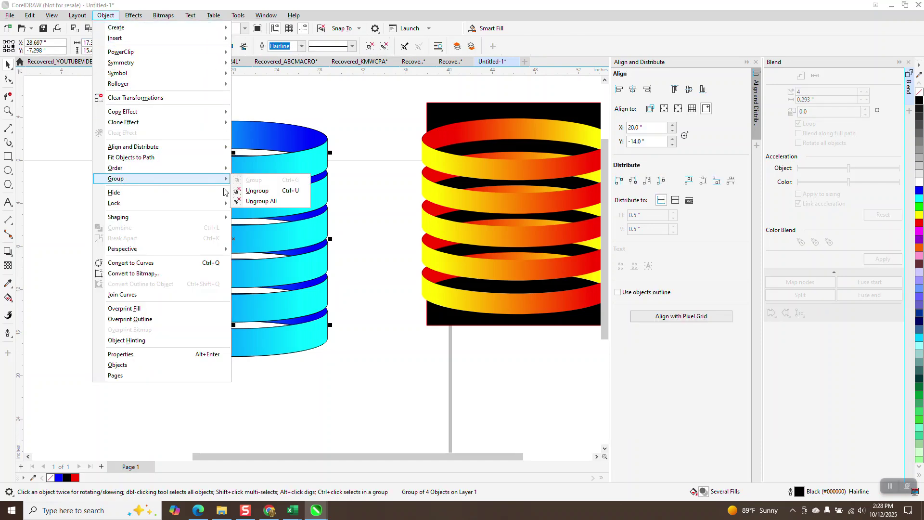
click(240, 195)
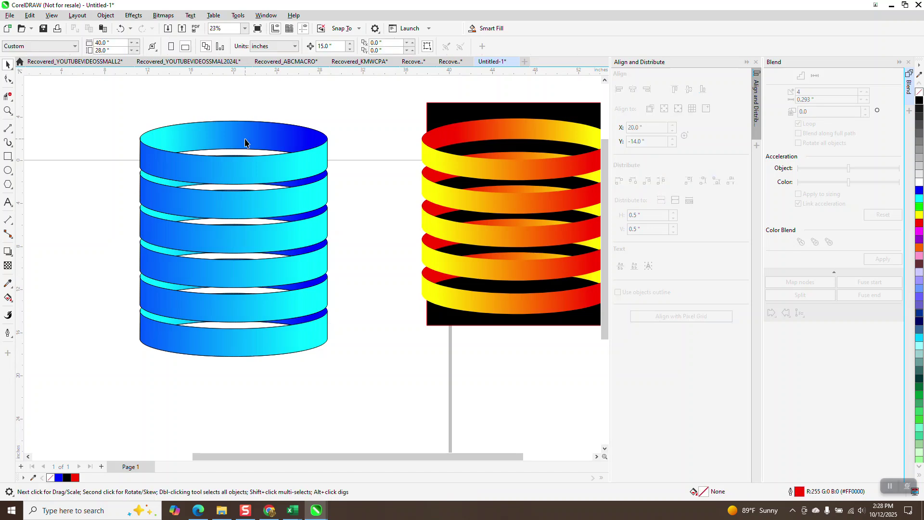
Step: Move the top ring up about 2.9 inches and distribute the vertical space evenly between all six blue-cyan rings
click(245, 140)
drag(245, 140, 246, 110)
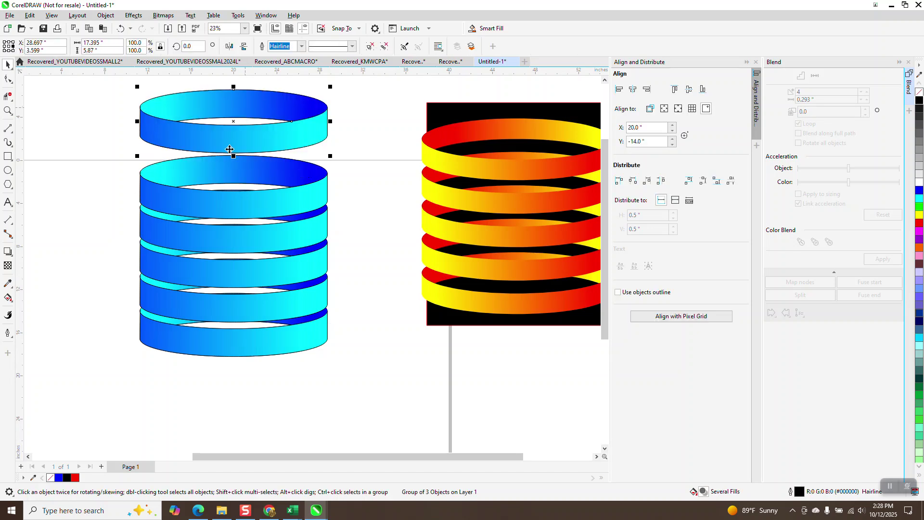
scroll(230, 149, down, 2)
drag(164, 108, 310, 296)
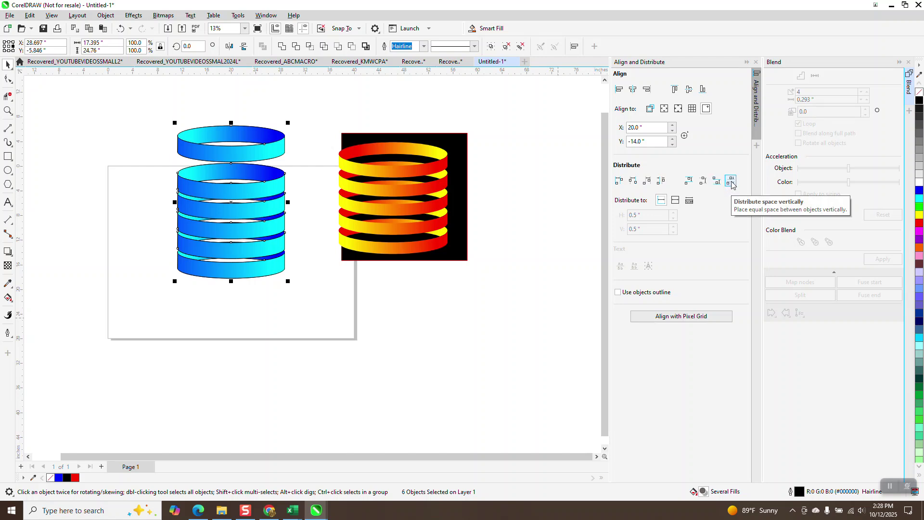
click(732, 183)
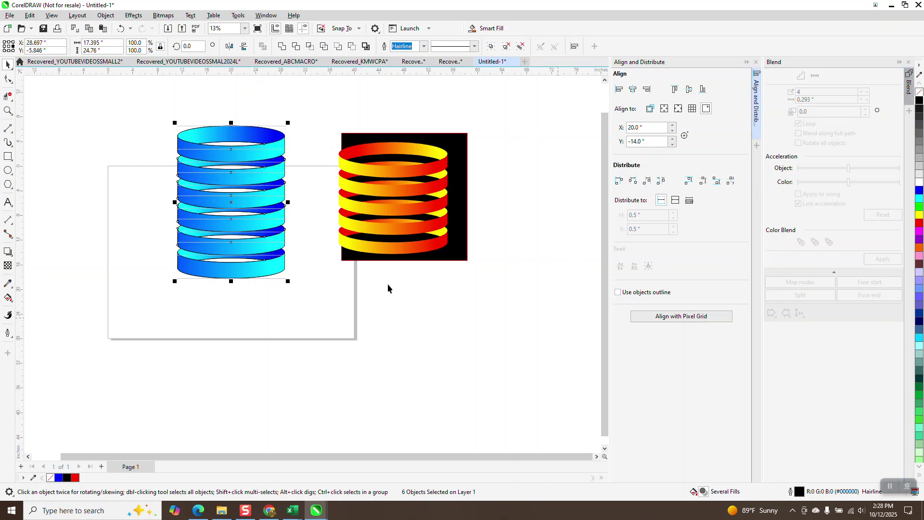
Step: Move the black rectangle behind the blue-cyan rings and stretch its lower edge past the bottom ring, to about 30.4 inches tall
click(344, 291)
drag(375, 140, 204, 117)
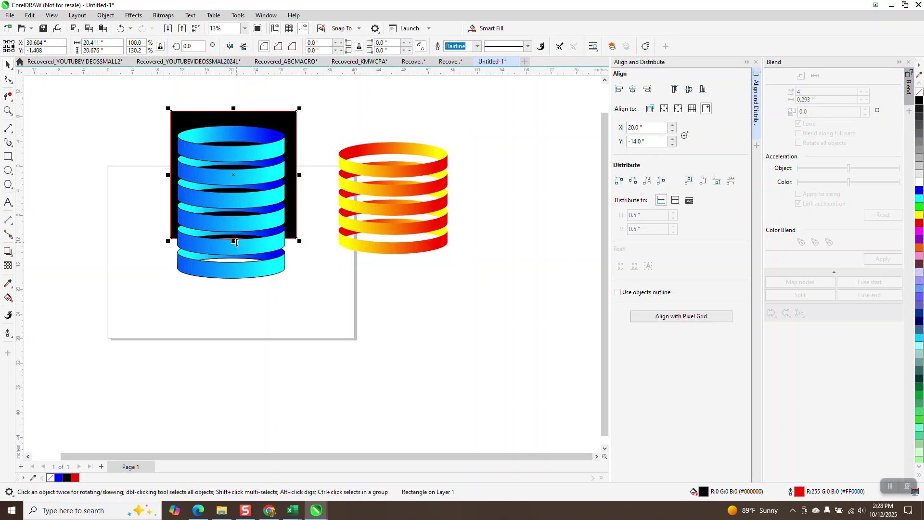
drag(236, 242, 234, 301)
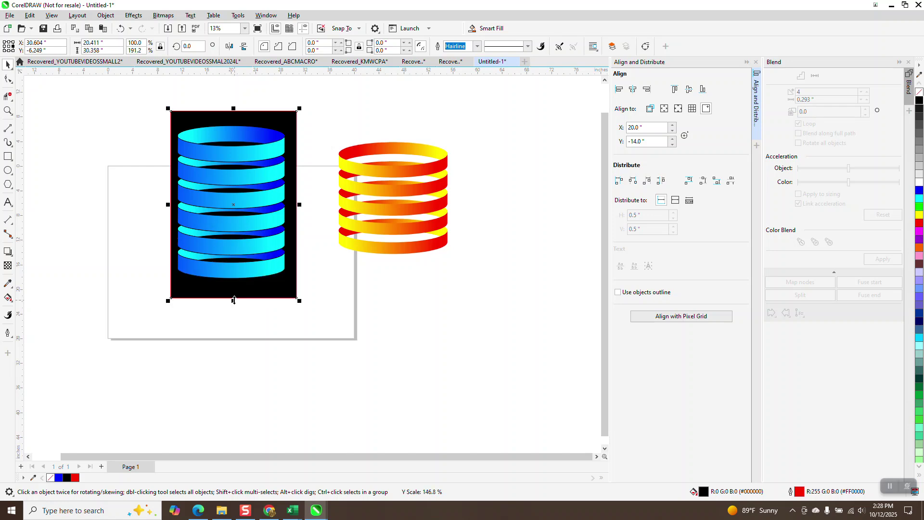
click(7, 110)
drag(142, 117, 344, 330)
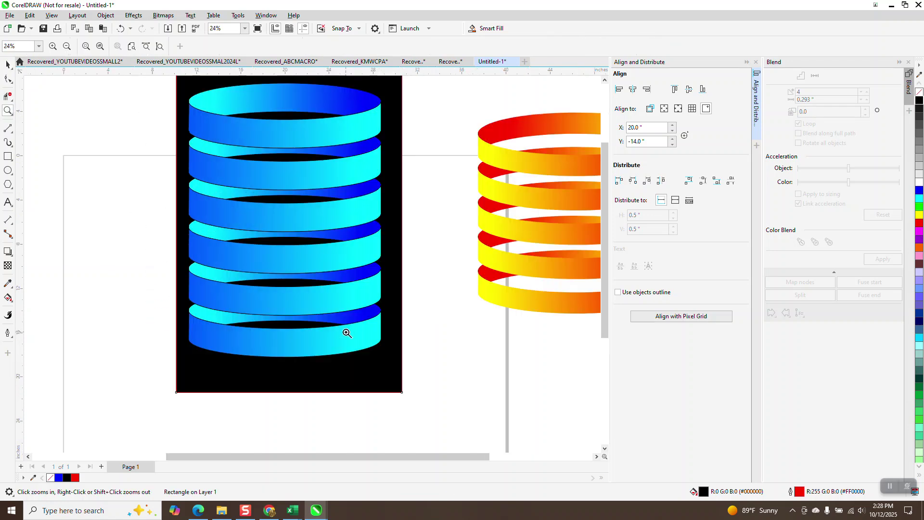
scroll(324, 277, down, 2)
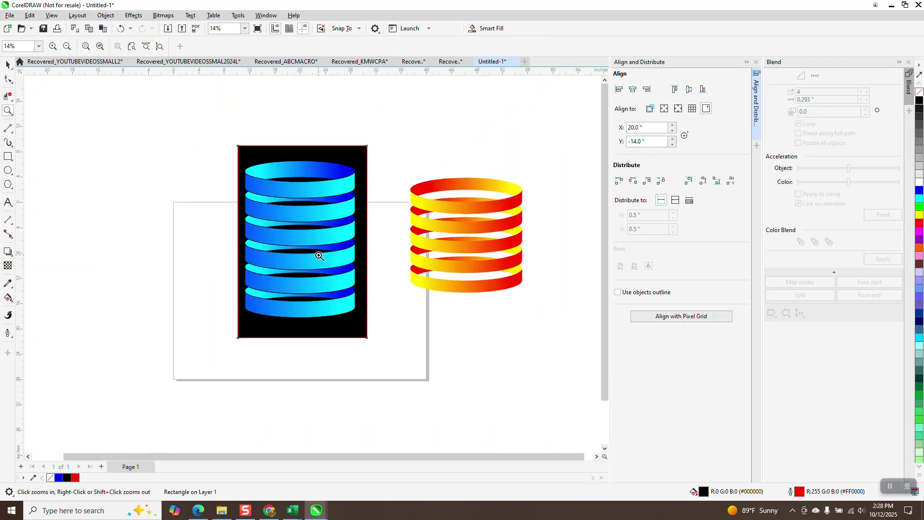